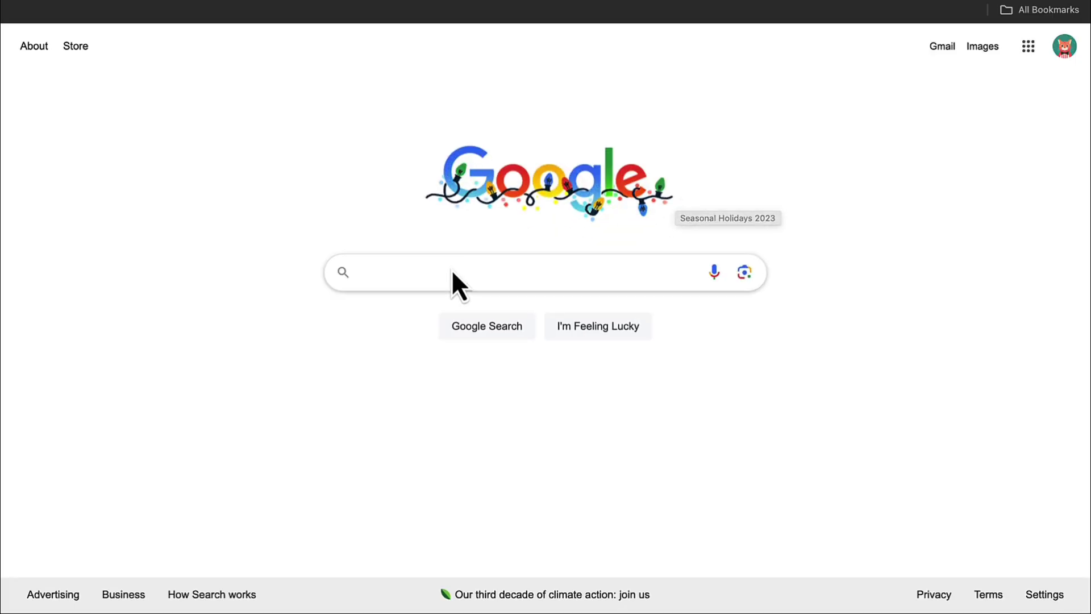
Search Google for 'Stylar' using the stylar suggestion.
click(451, 270)
text(Stylar)
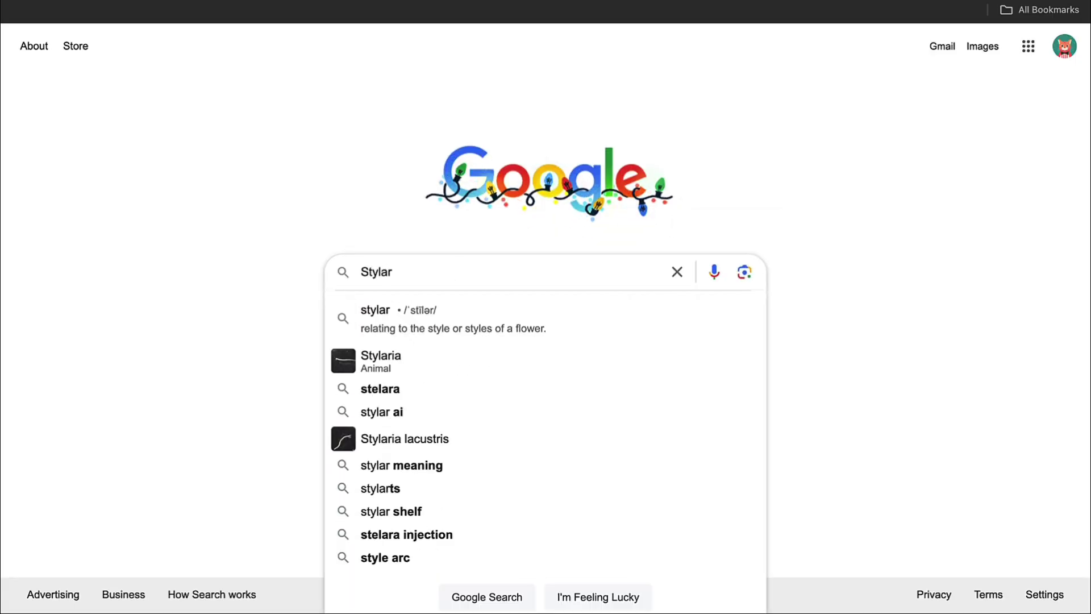
click(466, 333)
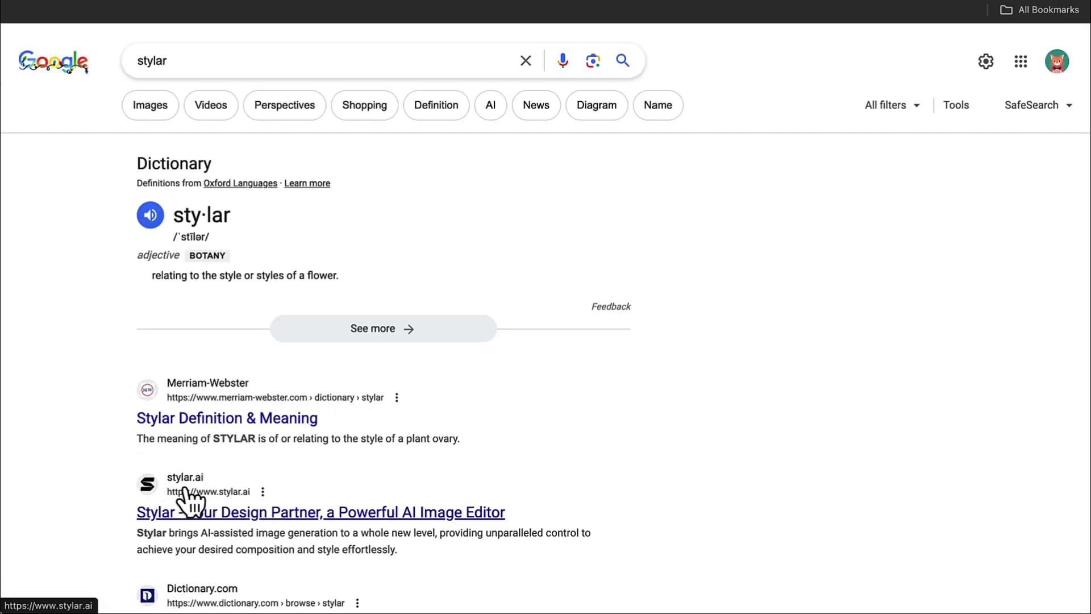
Open the stylar.ai result and log in to the Stylar account.
click(182, 498)
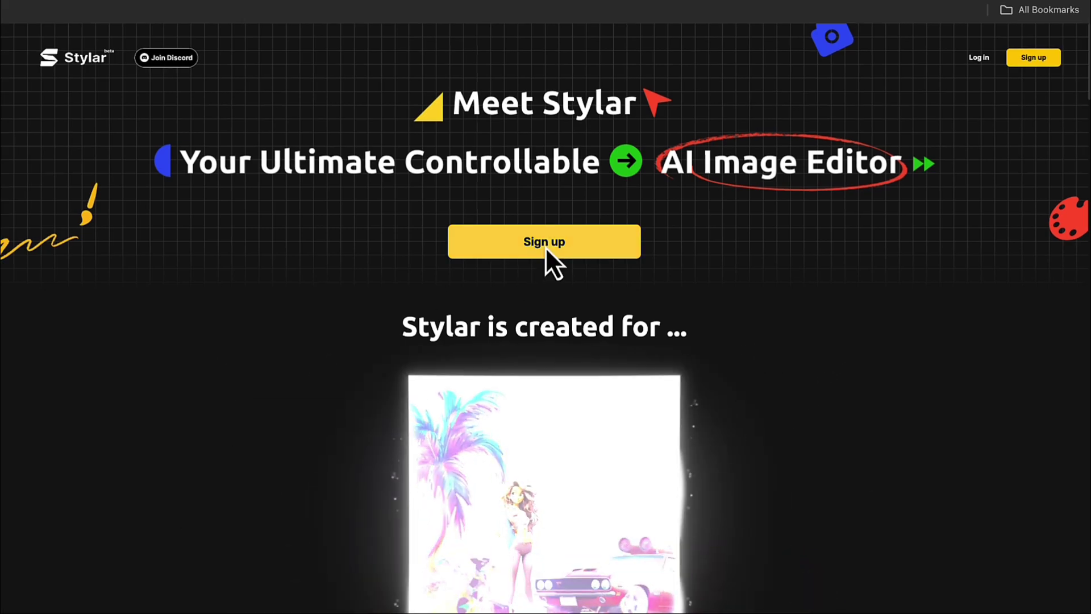
click(544, 247)
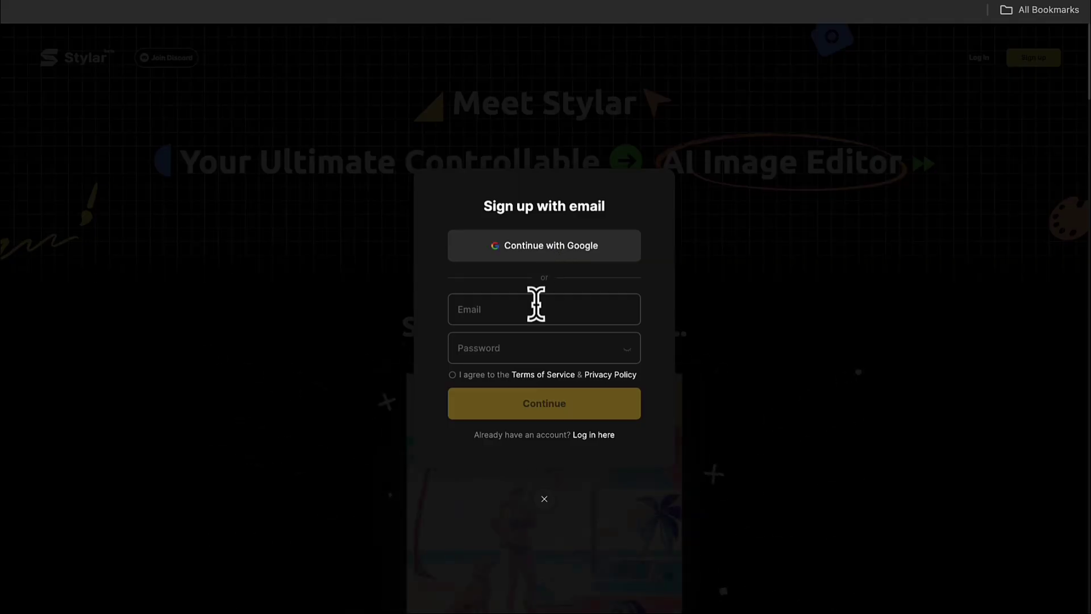
click(503, 401)
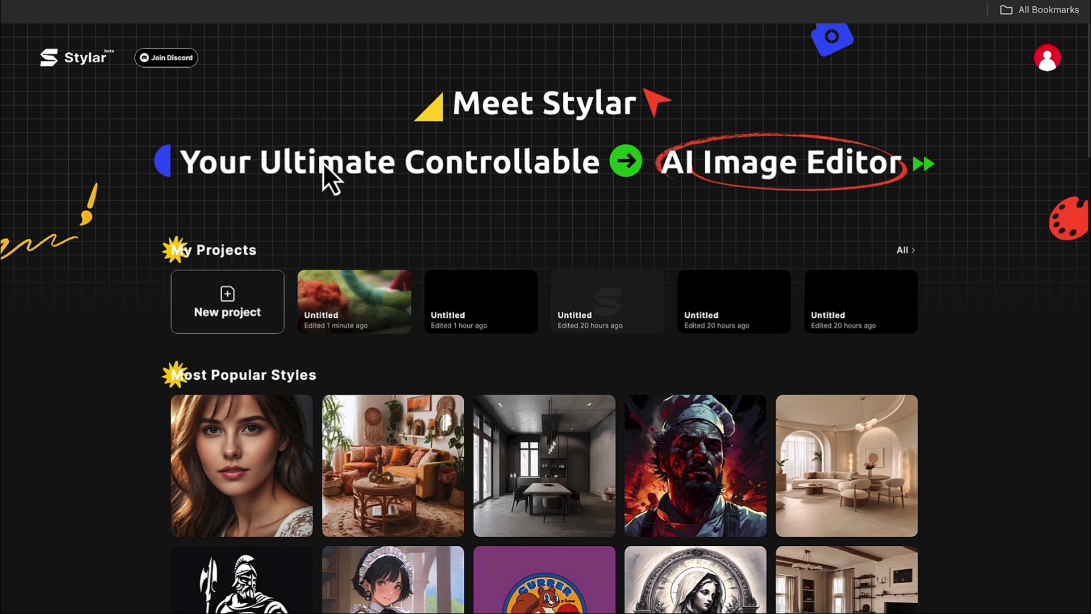
Start a new blank project, keeping the 1536 × 1536 canvas size.
click(224, 290)
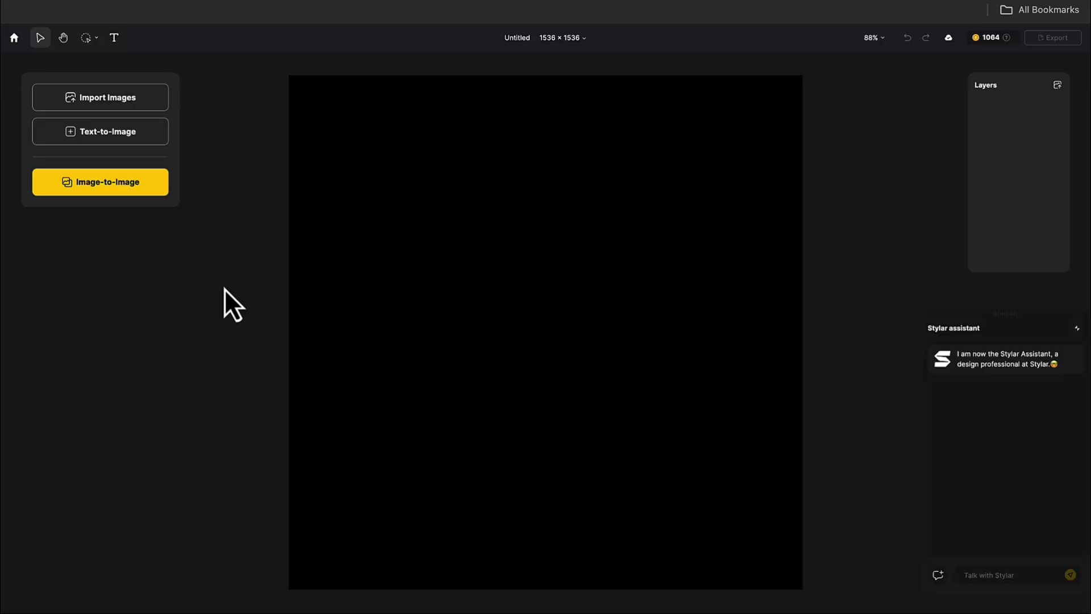
click(558, 38)
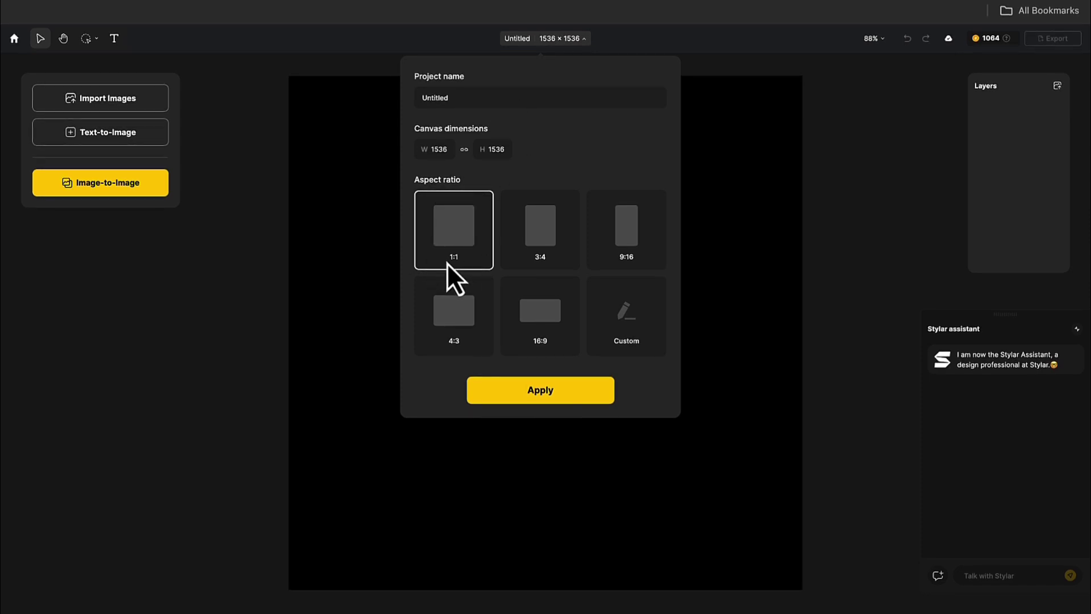
click(541, 390)
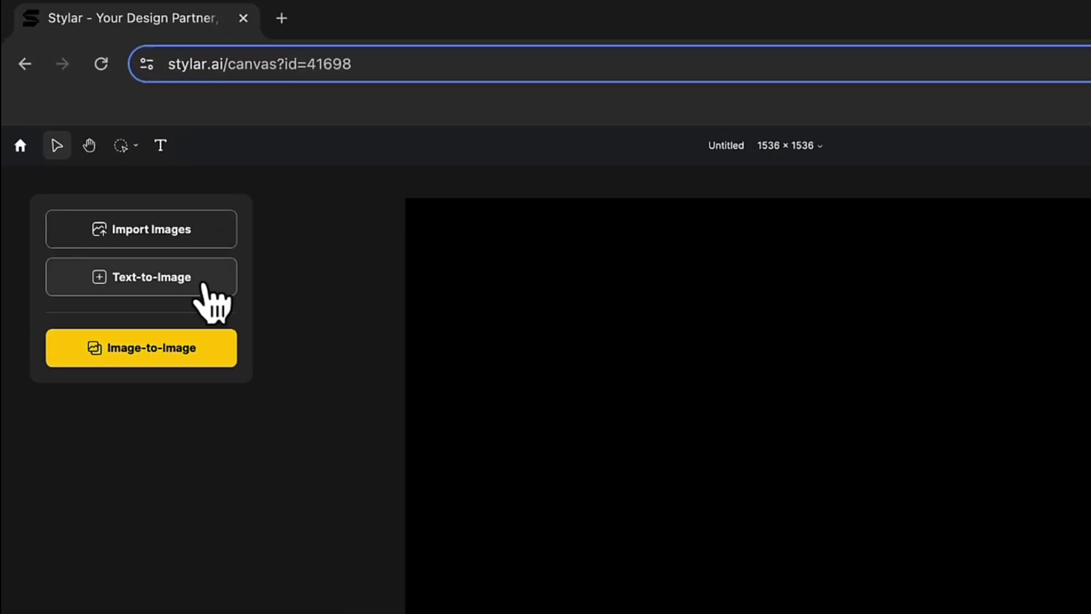
Import both logo image files onto the canvas.
click(197, 240)
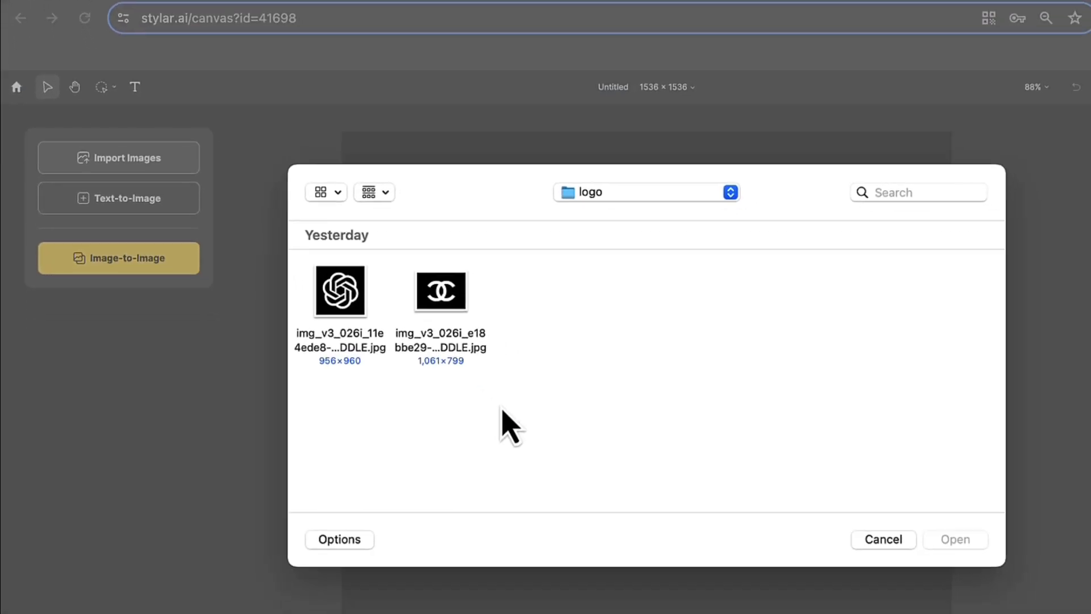
drag(474, 343, 233, 186)
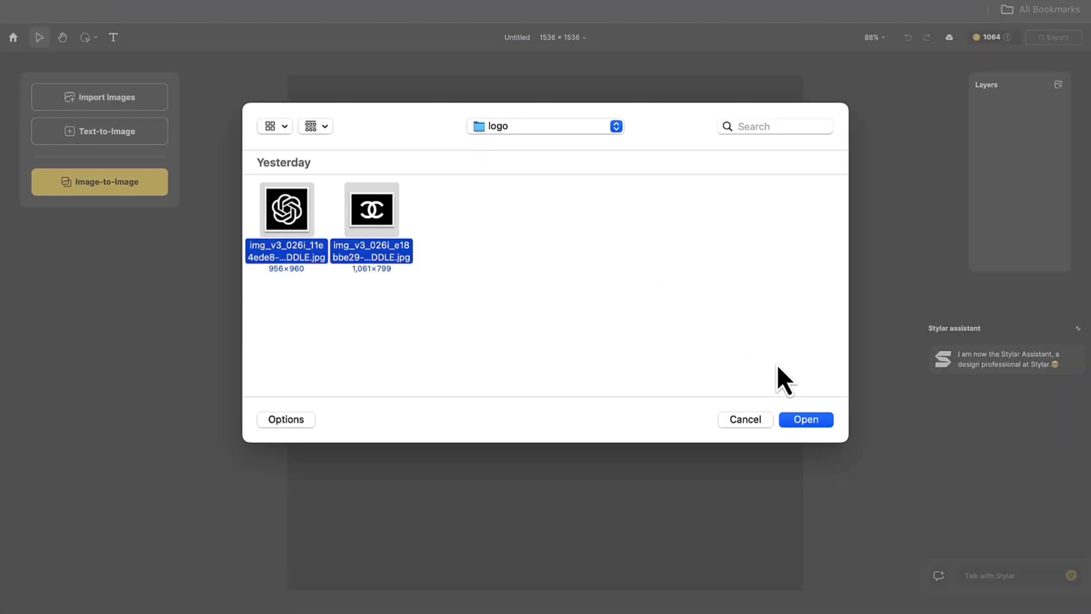
click(810, 425)
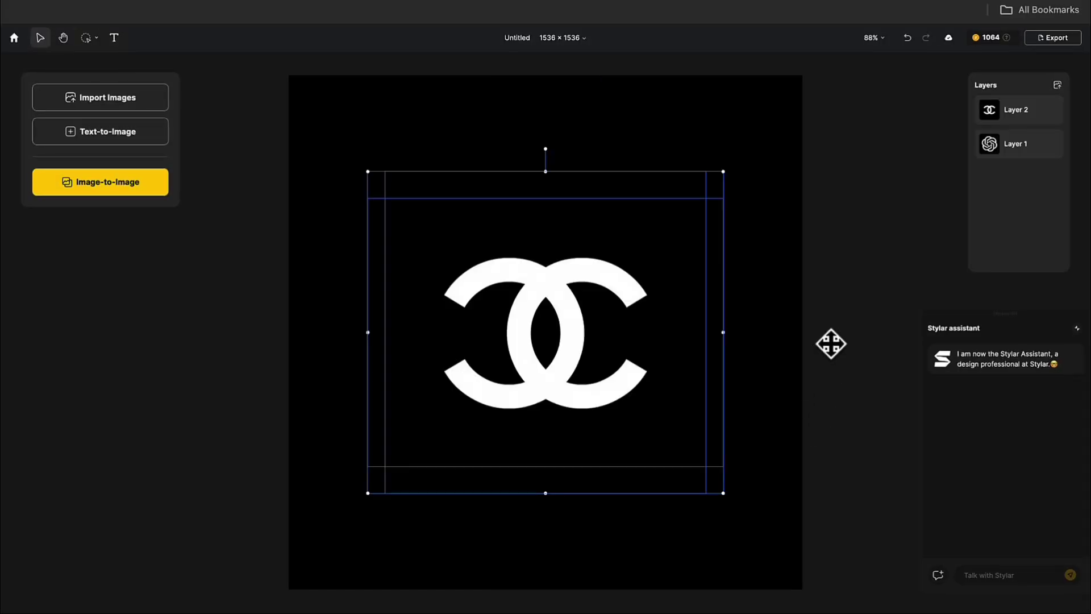
Enlarge the CC logo on Layer 2 past the canvas edges and recentre it.
click(845, 284)
click(973, 118)
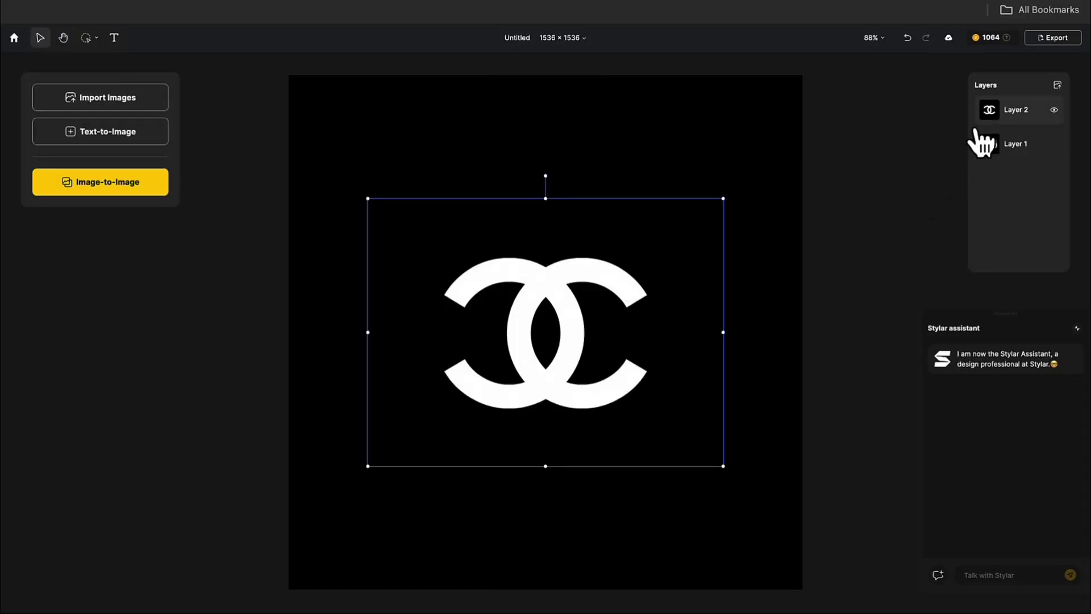
drag(598, 307, 511, 434)
drag(635, 330, 973, 12)
drag(547, 342, 453, 345)
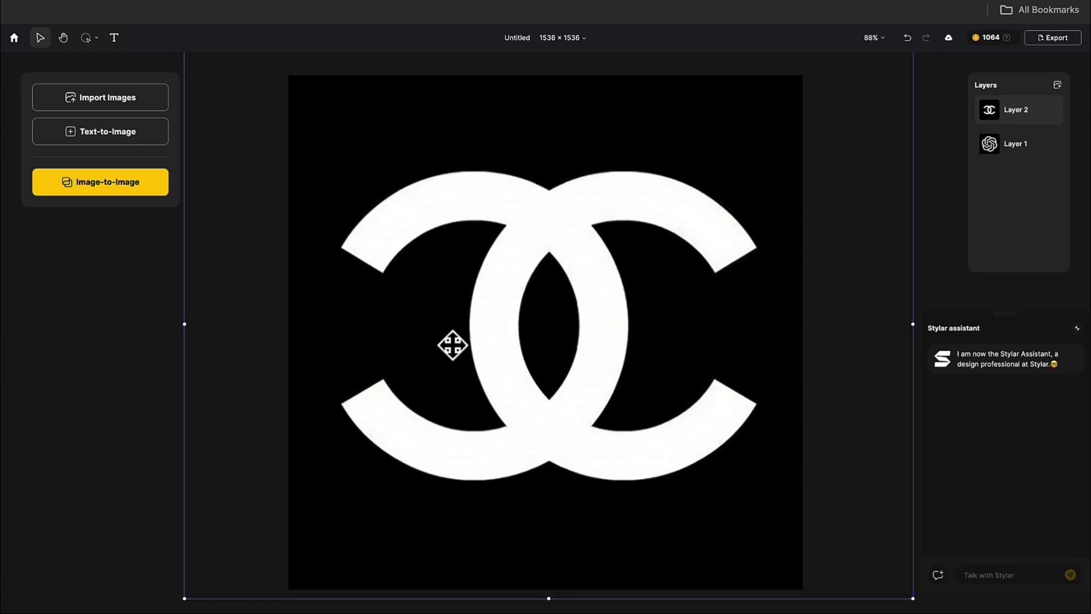
click(144, 373)
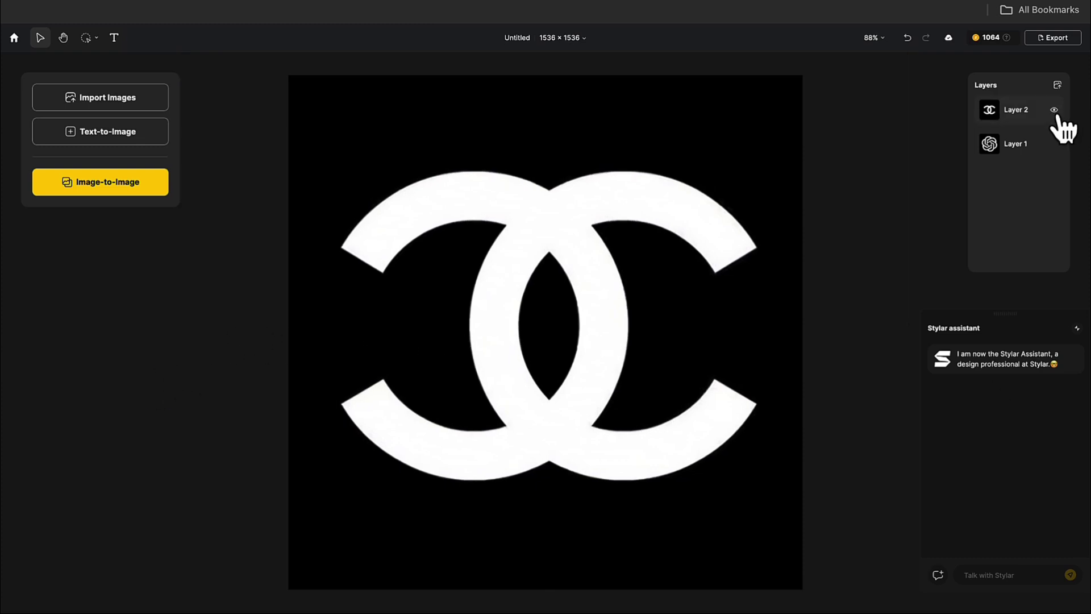
With the CC layer hidden, enlarge and centre the knot logo on Layer 1, then show CC again.
click(1053, 110)
click(1038, 147)
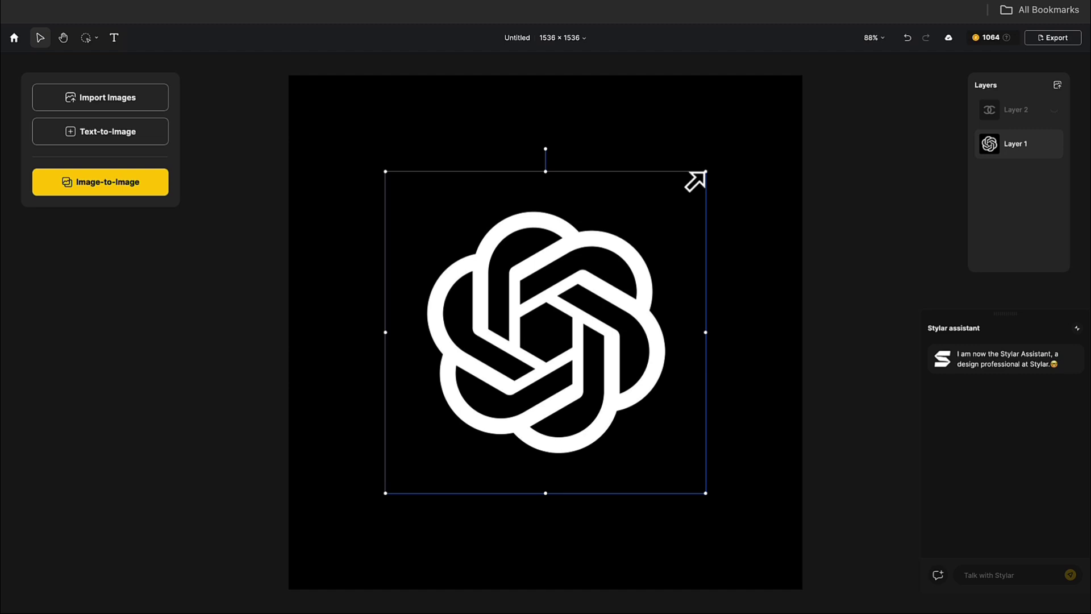
drag(696, 179, 904, 23)
drag(728, 162, 614, 258)
drag(775, 93, 811, 59)
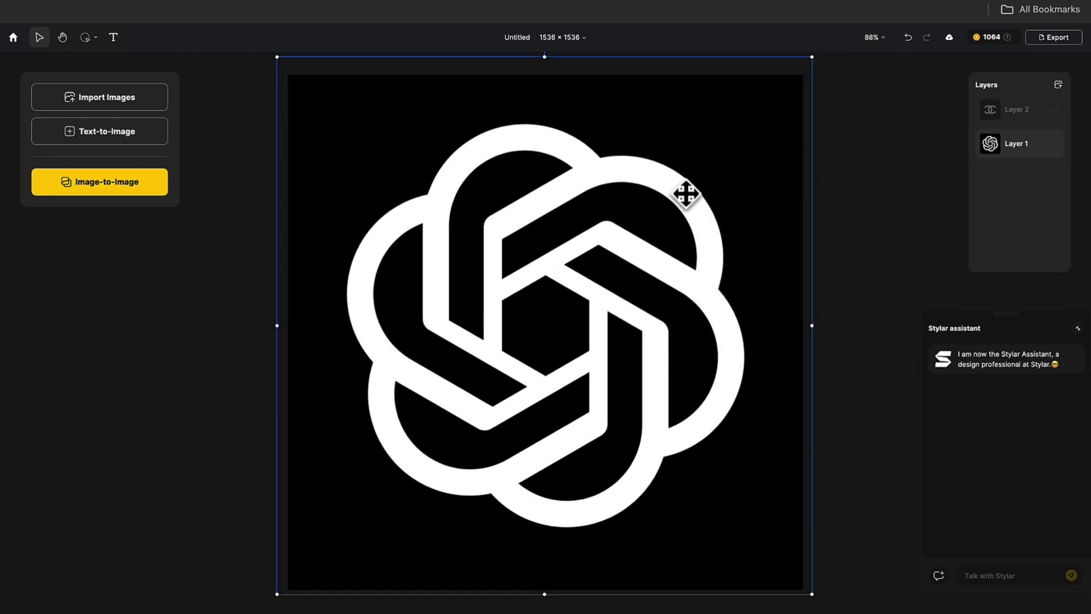
click(1037, 121)
click(1054, 112)
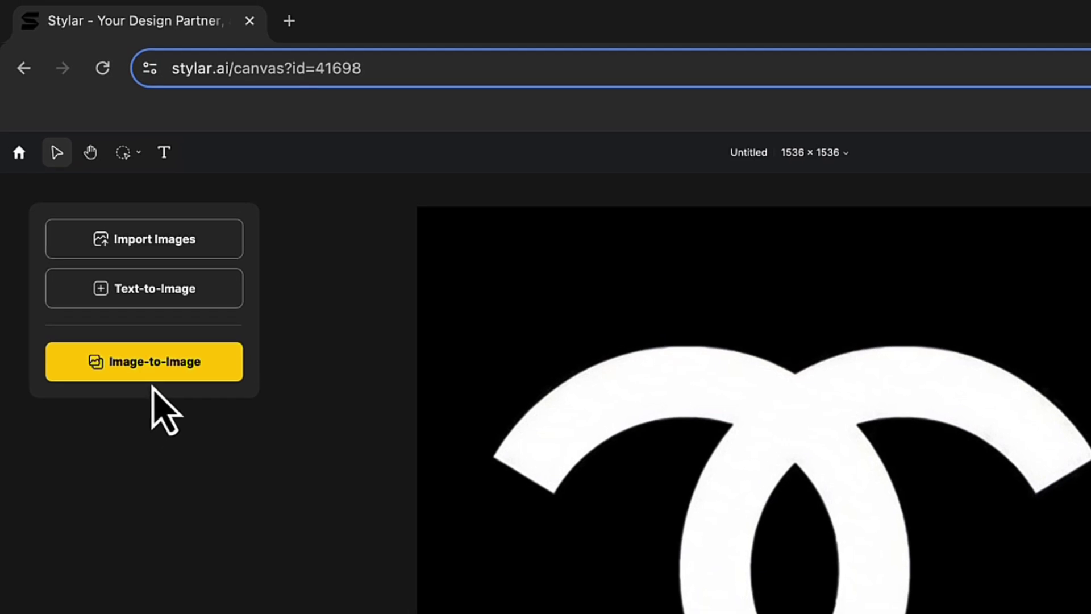
Generate Image-to-Image versions of the CC logo in the Realistic style.
click(169, 370)
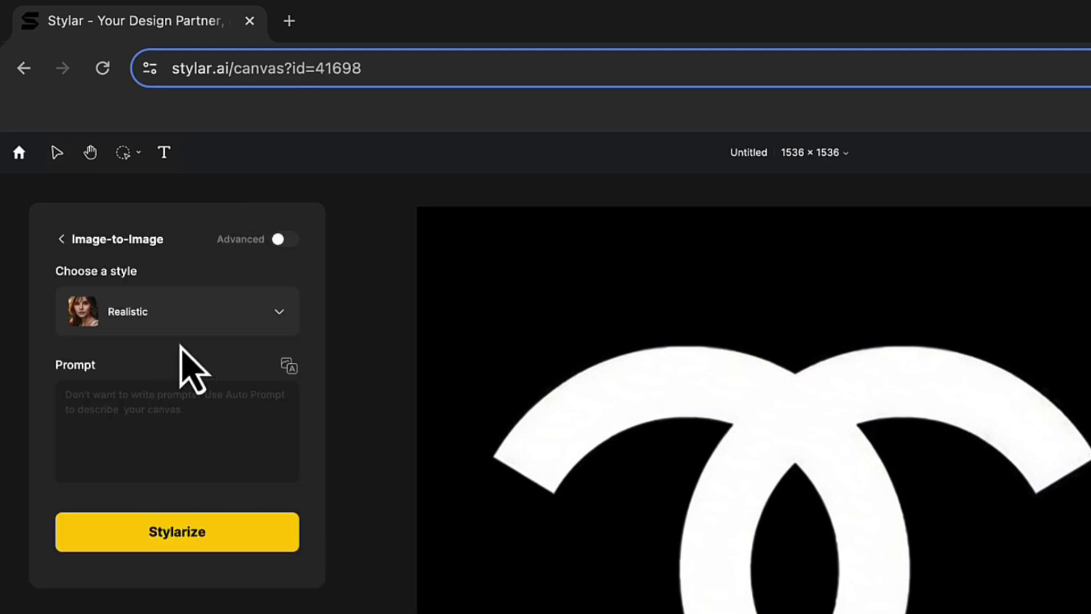
click(193, 325)
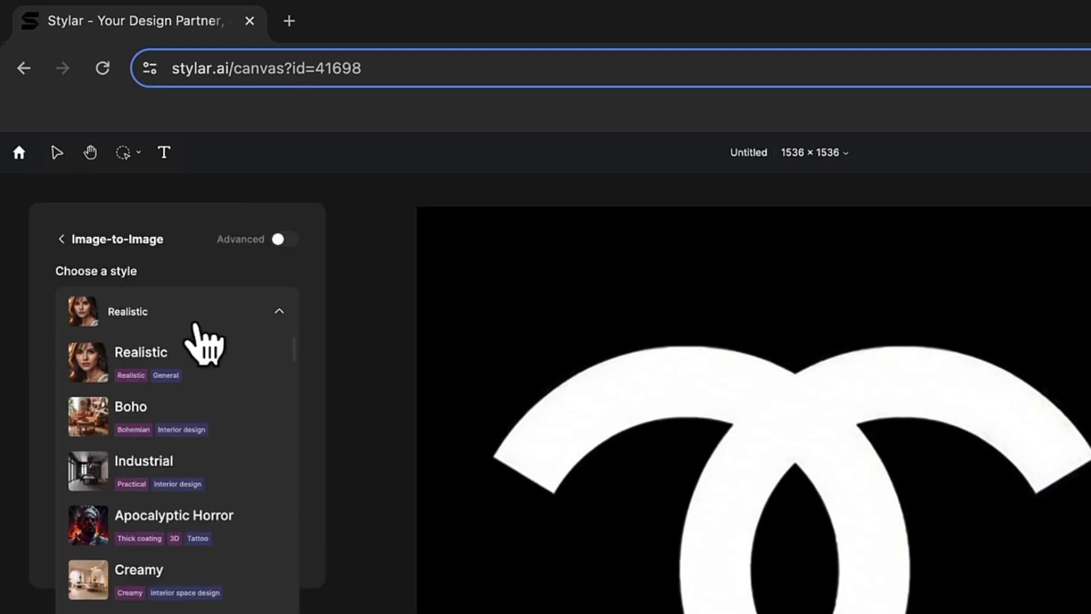
click(195, 325)
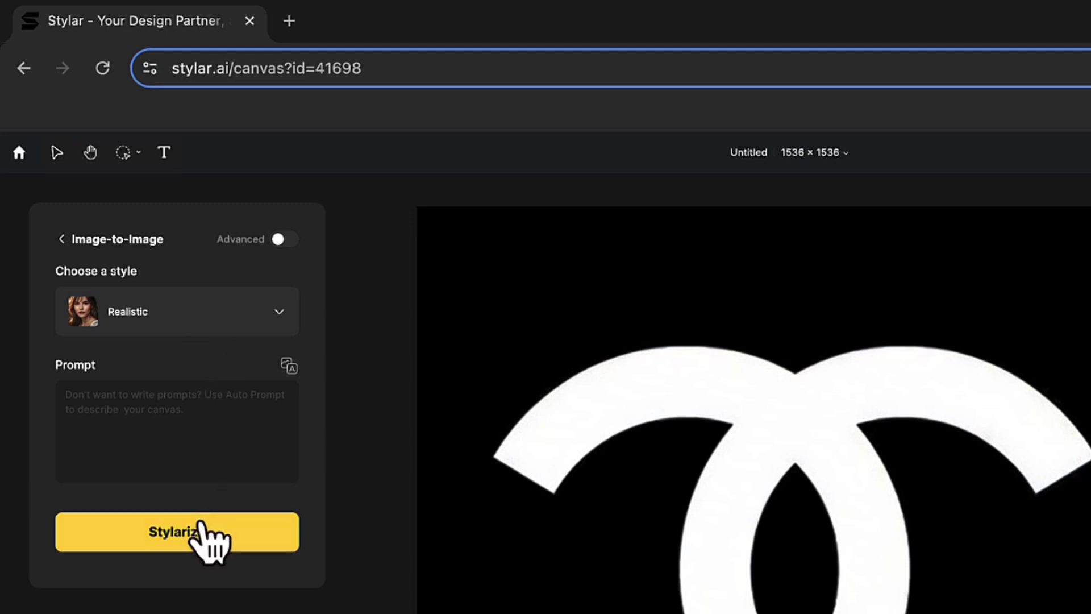
click(201, 528)
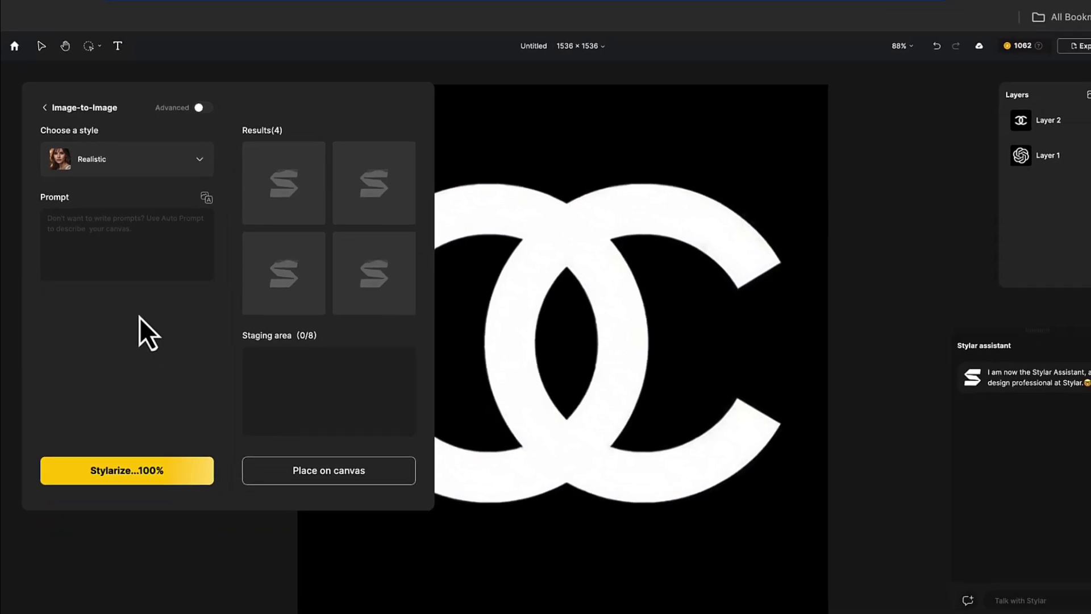
Add the first Realistic result to the staging area.
mouse_move(310, 250)
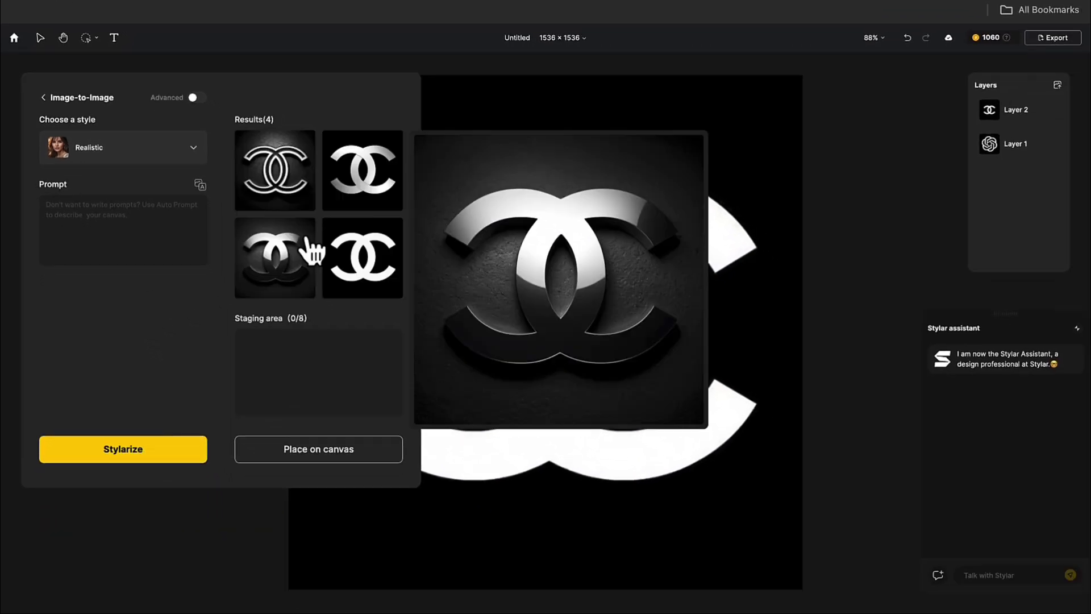
mouse_move(299, 196)
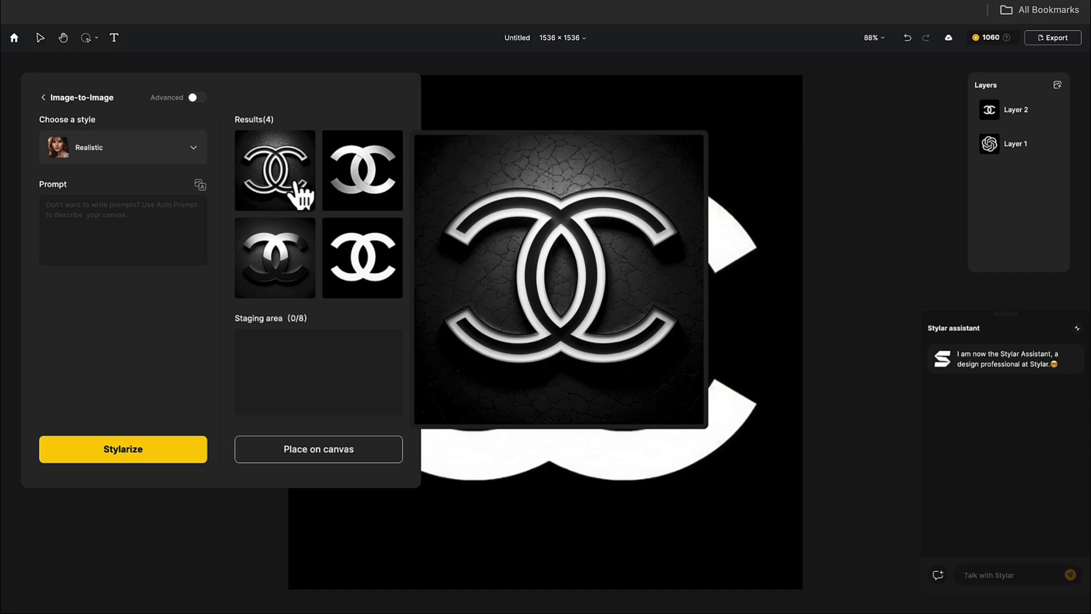
click(300, 197)
click(153, 149)
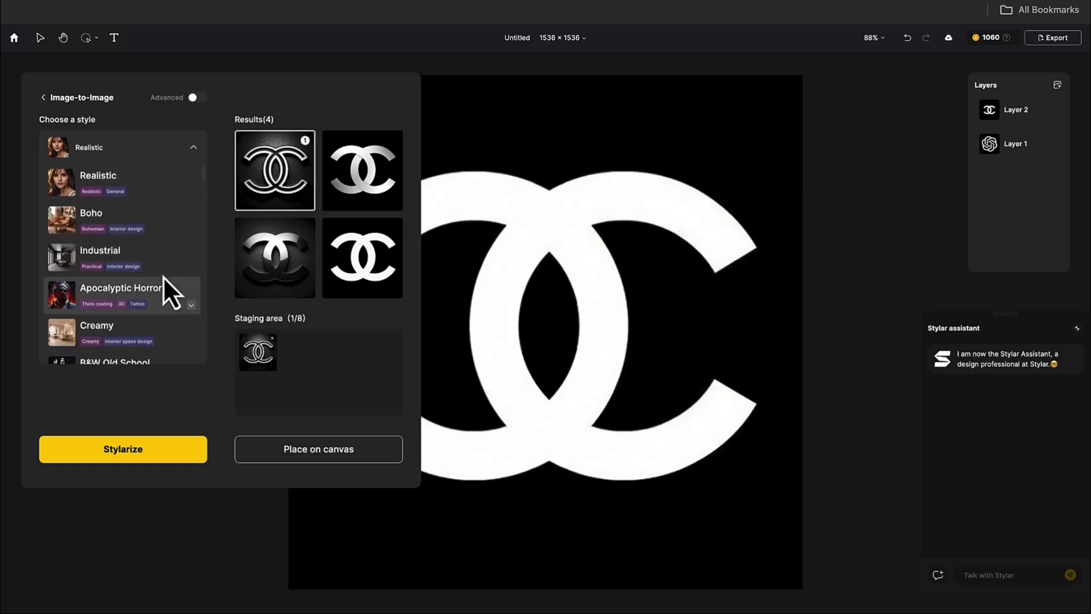
Generate Surreal Iridescence versions of the logo with structure match lowered to 0.8.
scroll(163, 277, down, 5)
scroll(163, 277, down, 8)
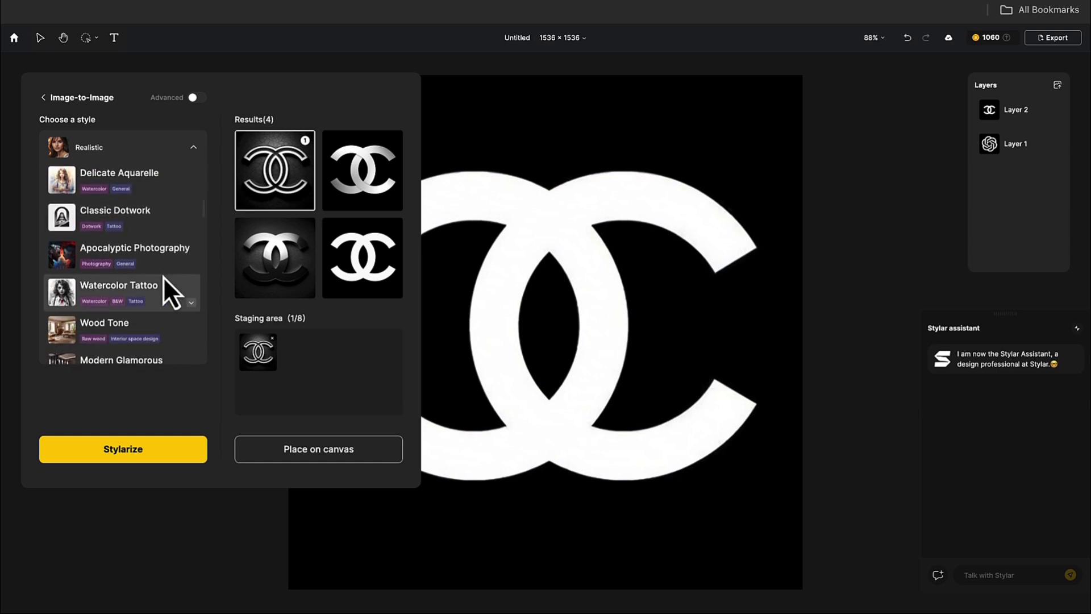
scroll(162, 276, down, 8)
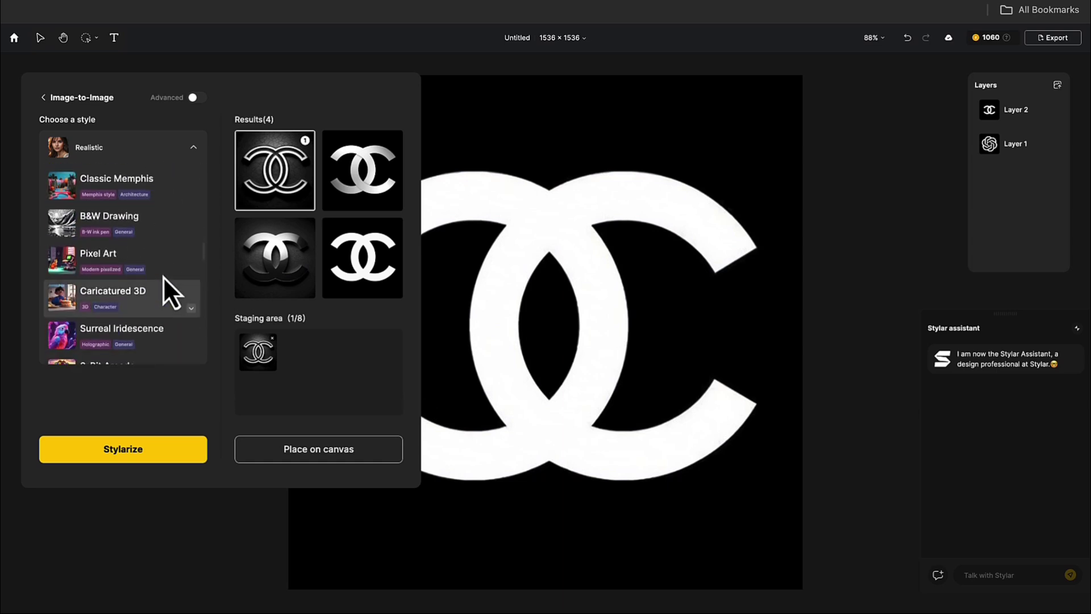
click(163, 276)
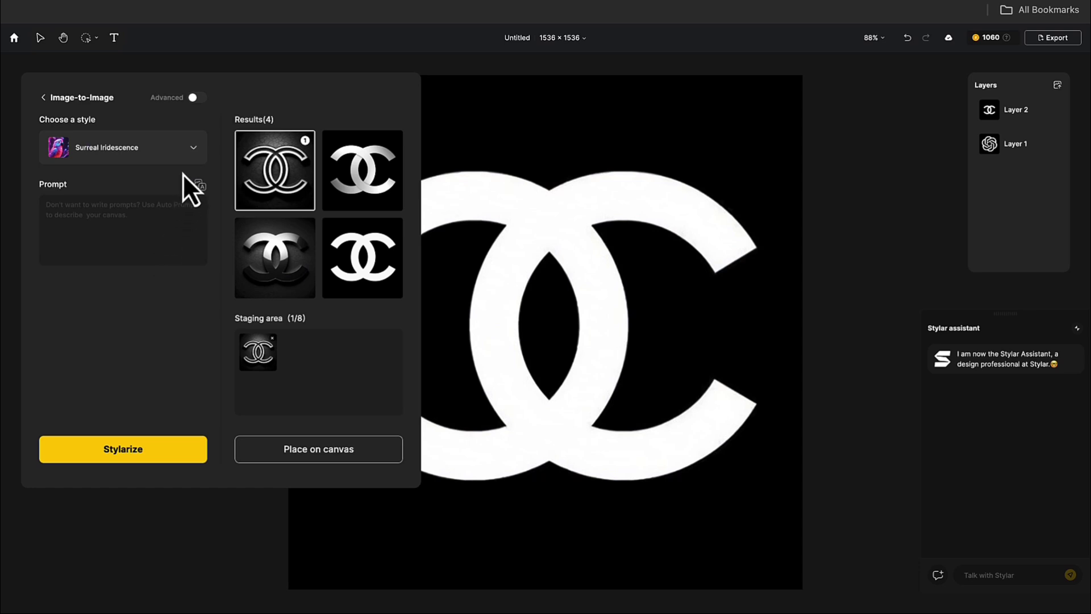
click(197, 98)
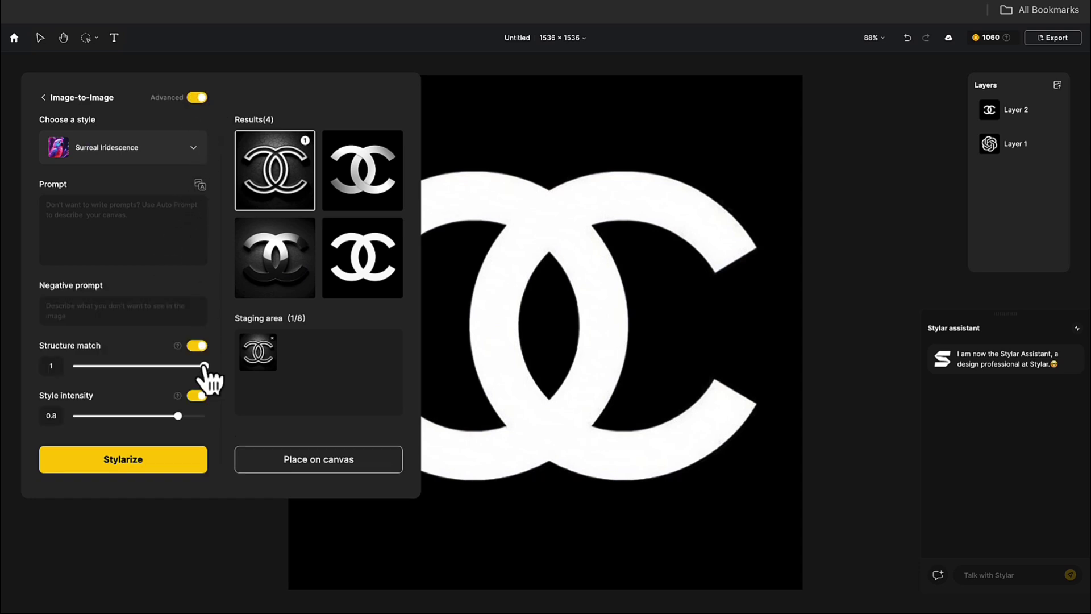
drag(204, 367, 178, 368)
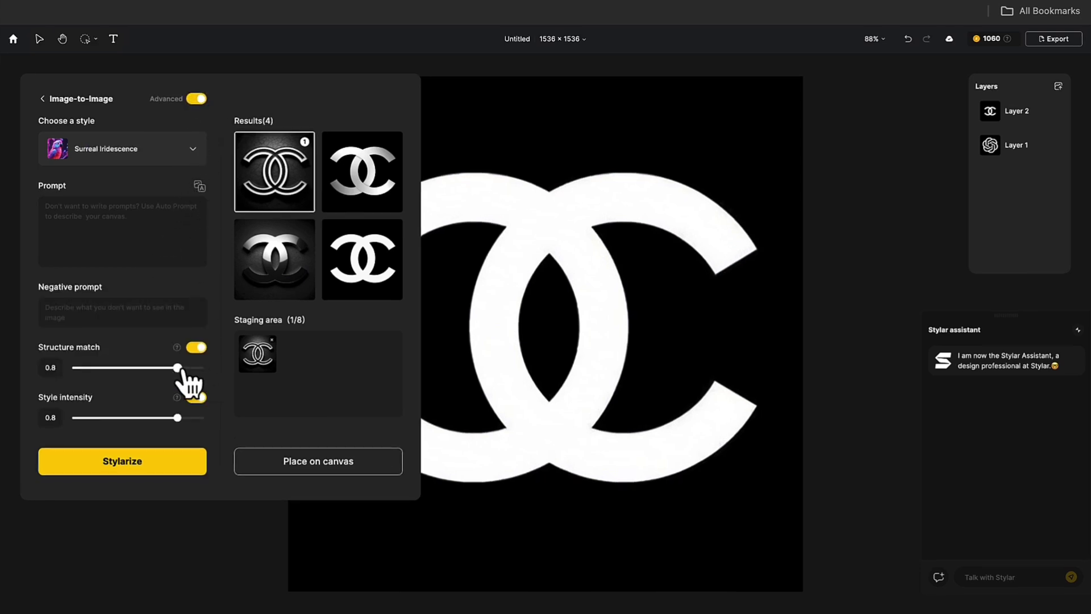
click(194, 458)
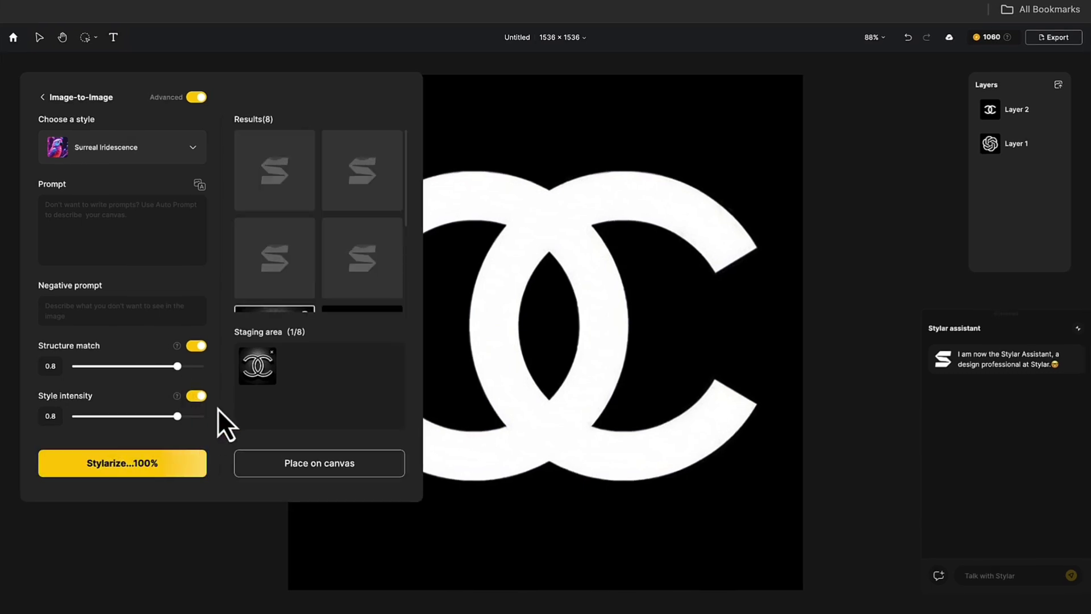
mouse_move(248, 293)
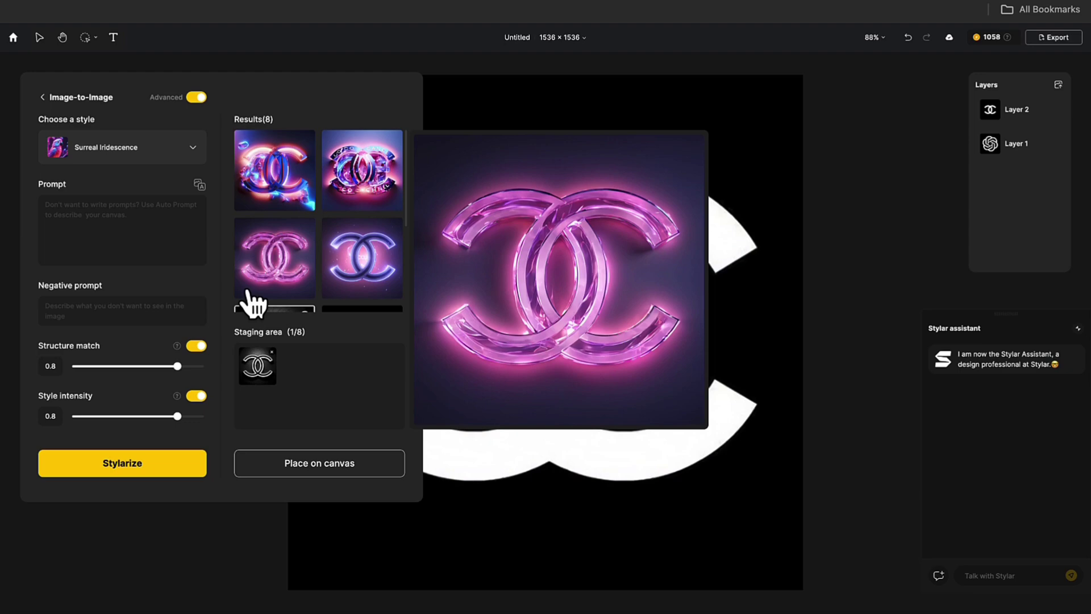
Stage the pink neon result, then generate four Glass World versions of the logo.
click(282, 230)
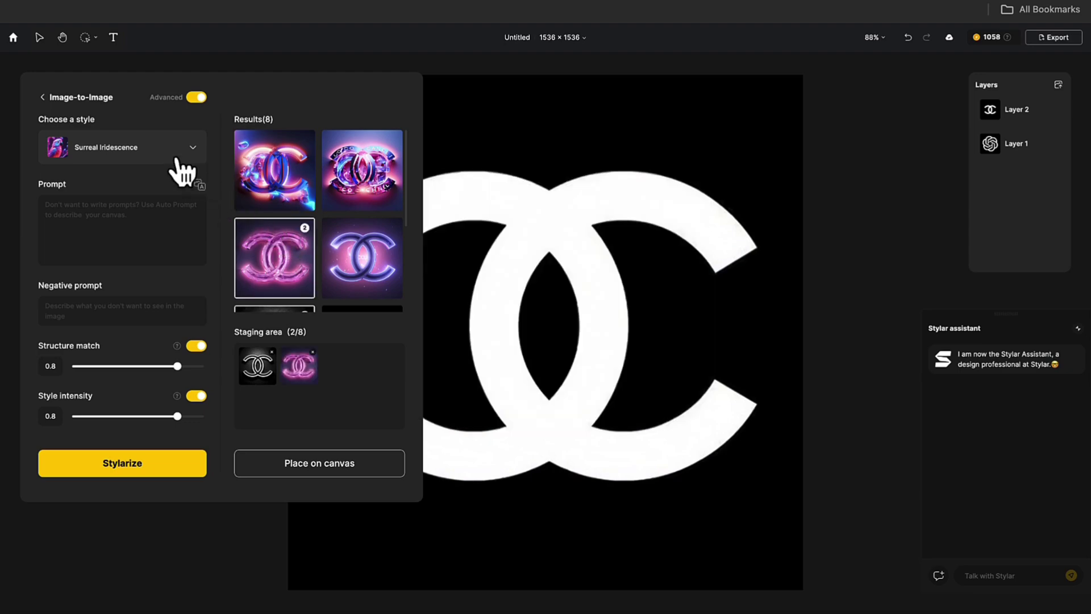
click(168, 160)
scroll(151, 264, down, 5)
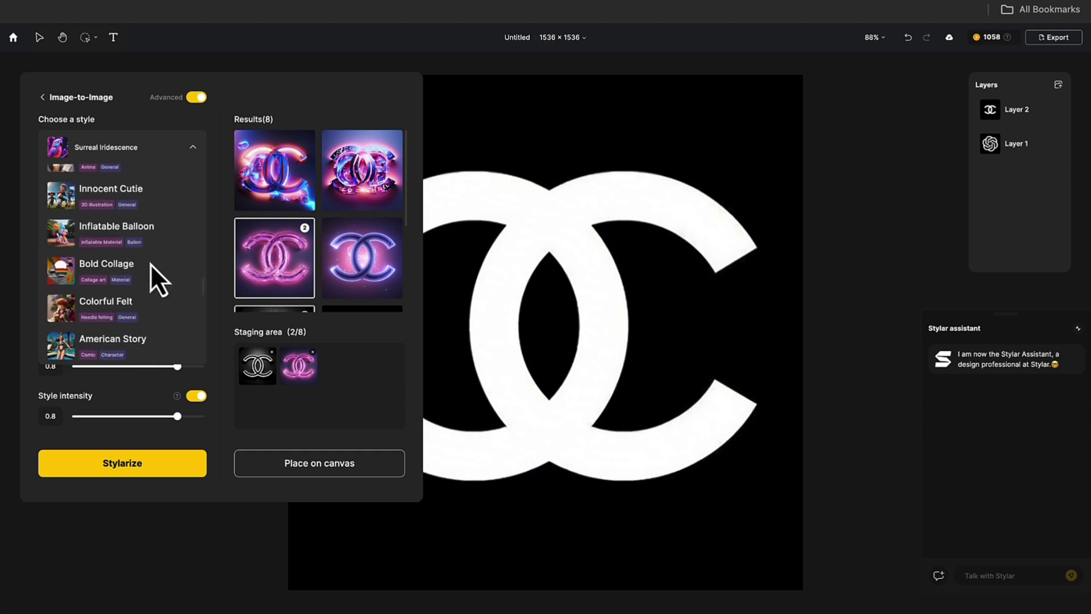
scroll(150, 264, down, 5)
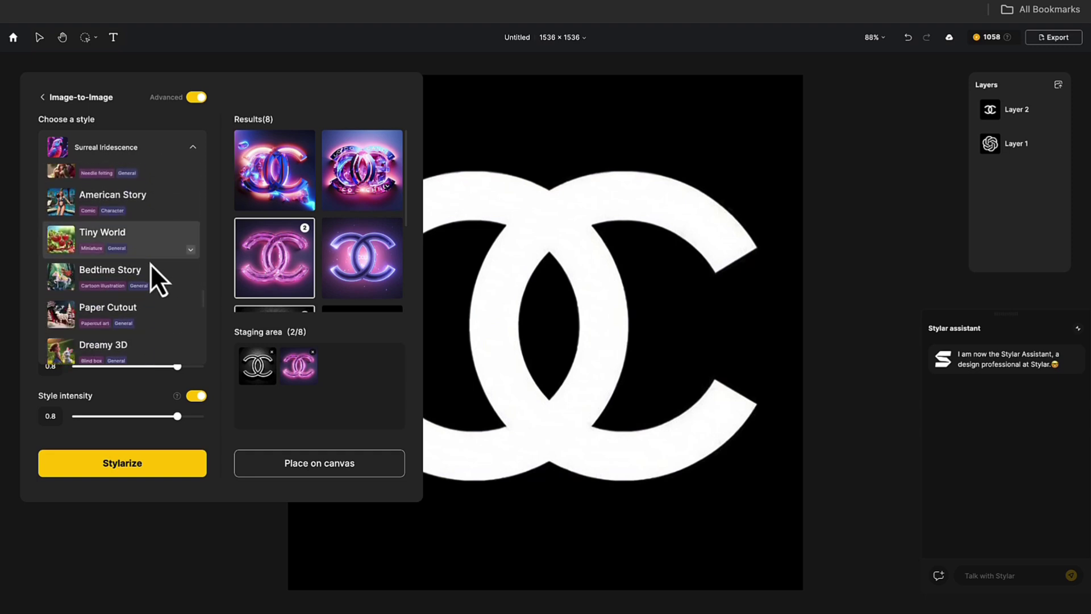
scroll(150, 264, down, 4)
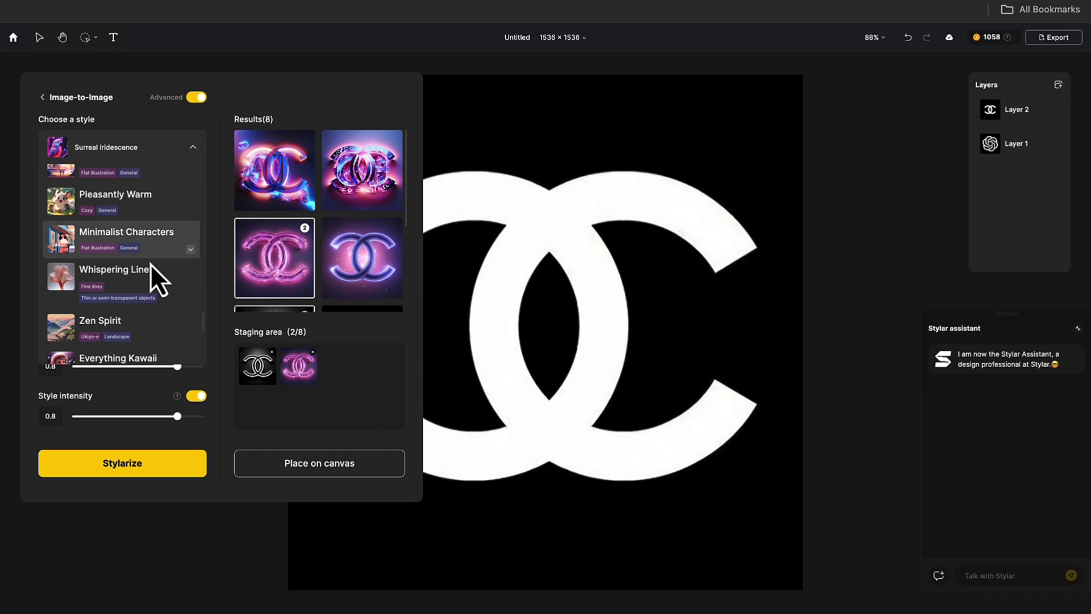
scroll(150, 264, down, 1)
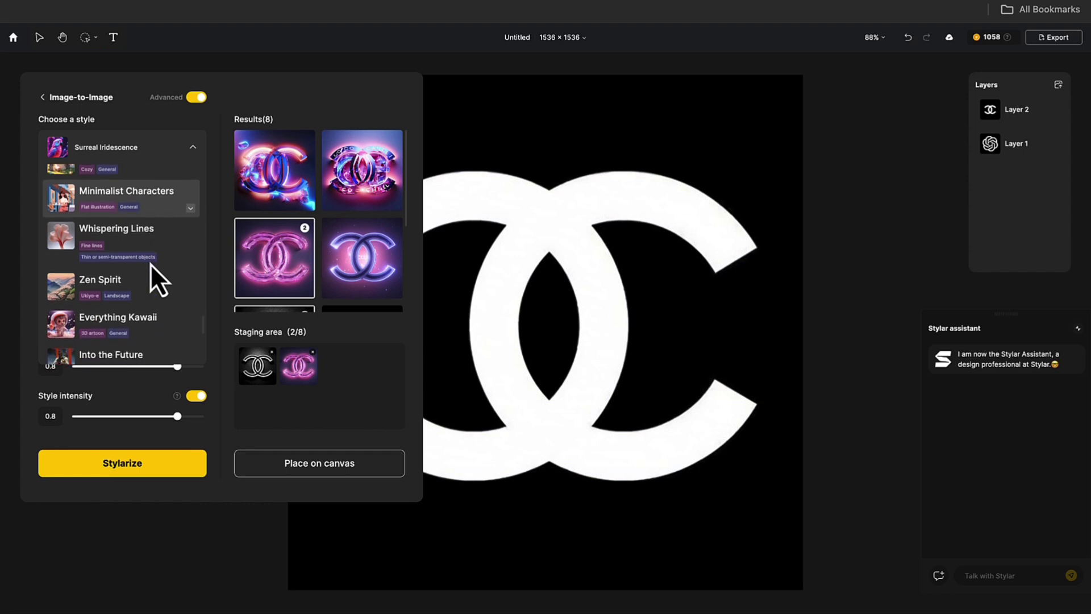
scroll(150, 263, down, 5)
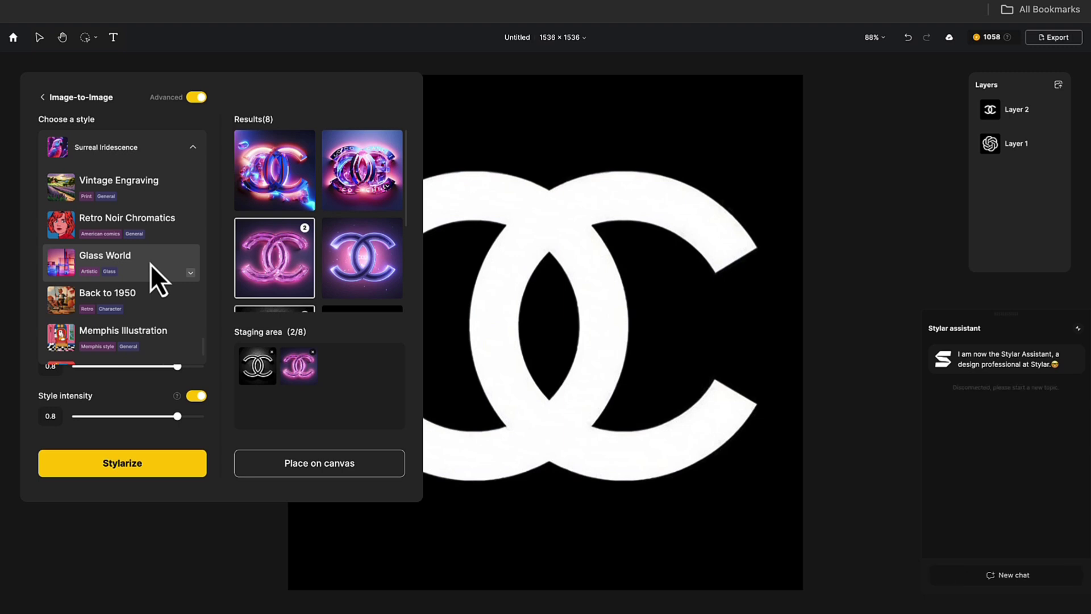
click(151, 264)
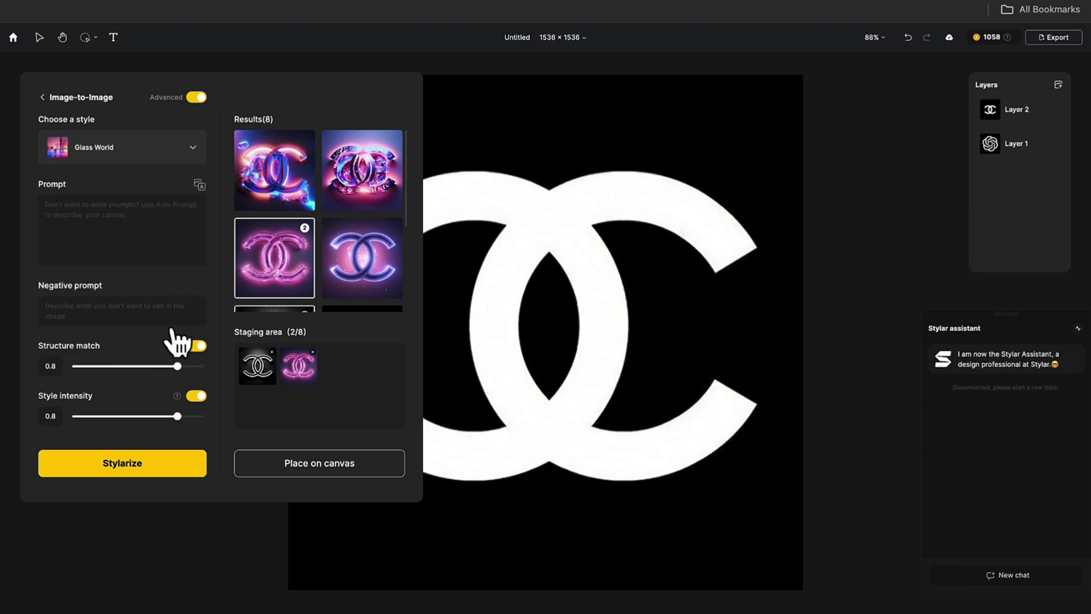
click(186, 467)
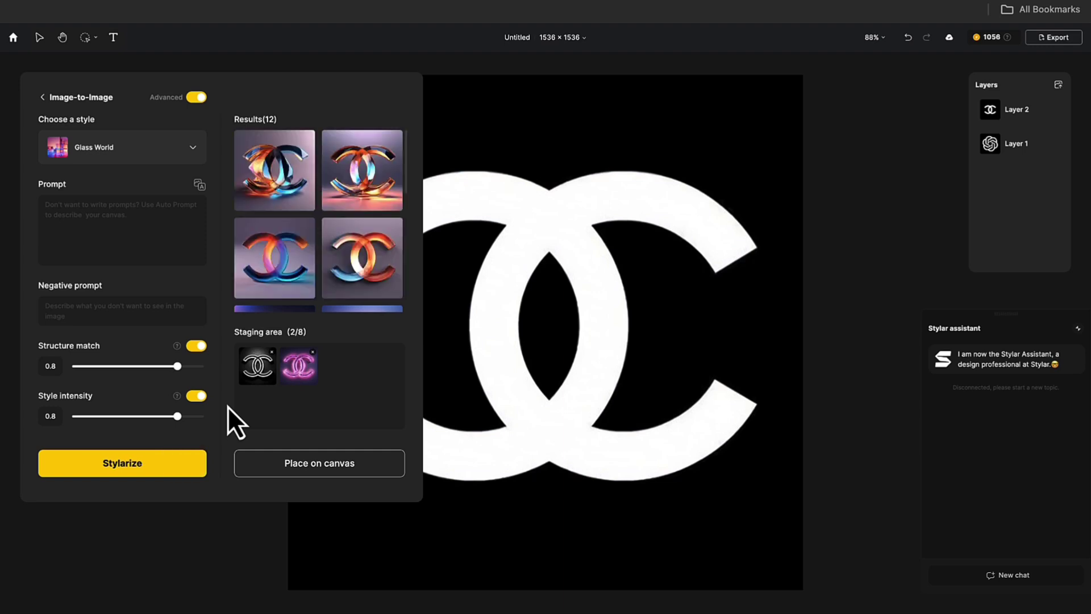
mouse_move(279, 294)
mouse_move(360, 256)
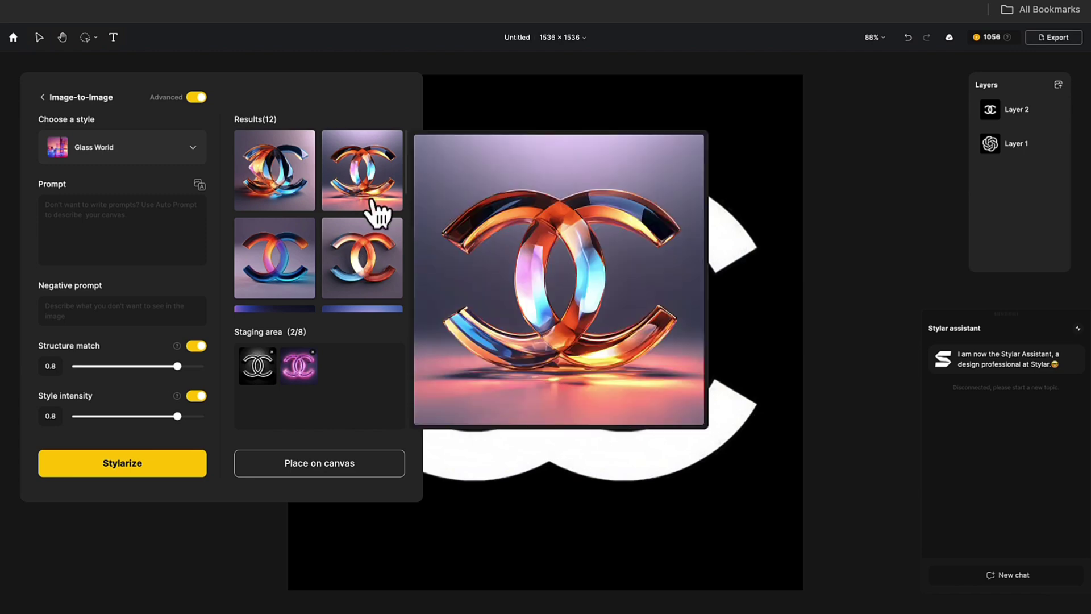
Stage the second glass result and generate Metallic Fluid chrome versions of the logo.
click(375, 213)
click(169, 160)
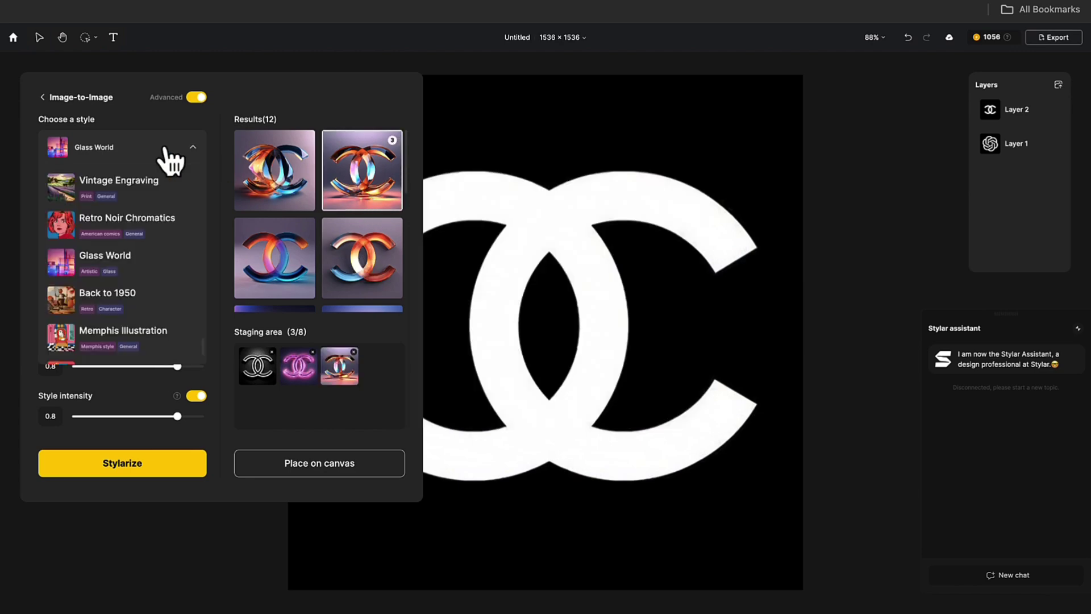
scroll(134, 253, down, 10)
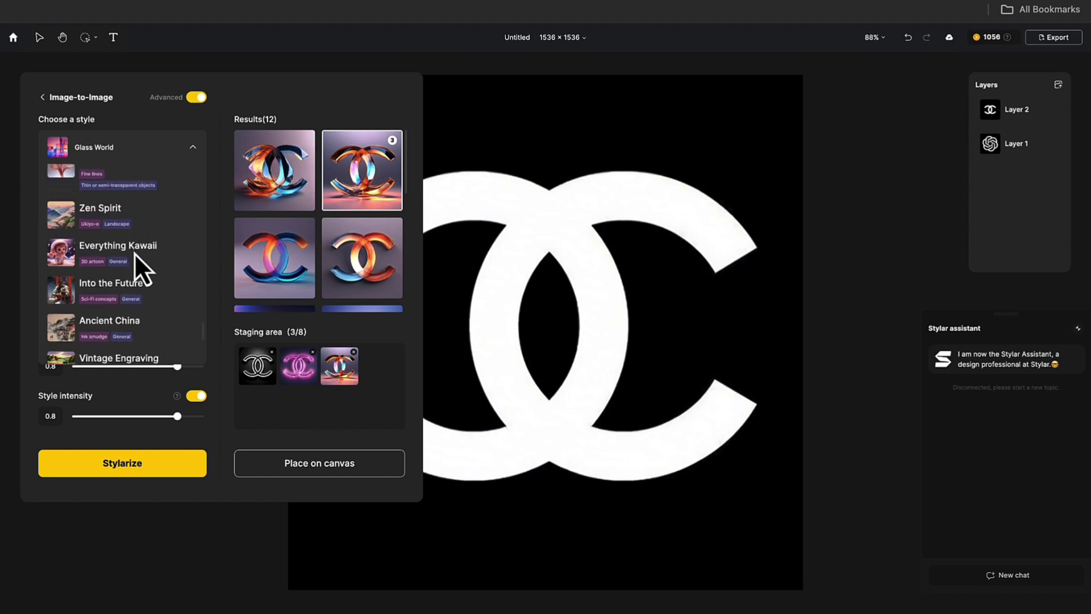
scroll(135, 254, up, 6)
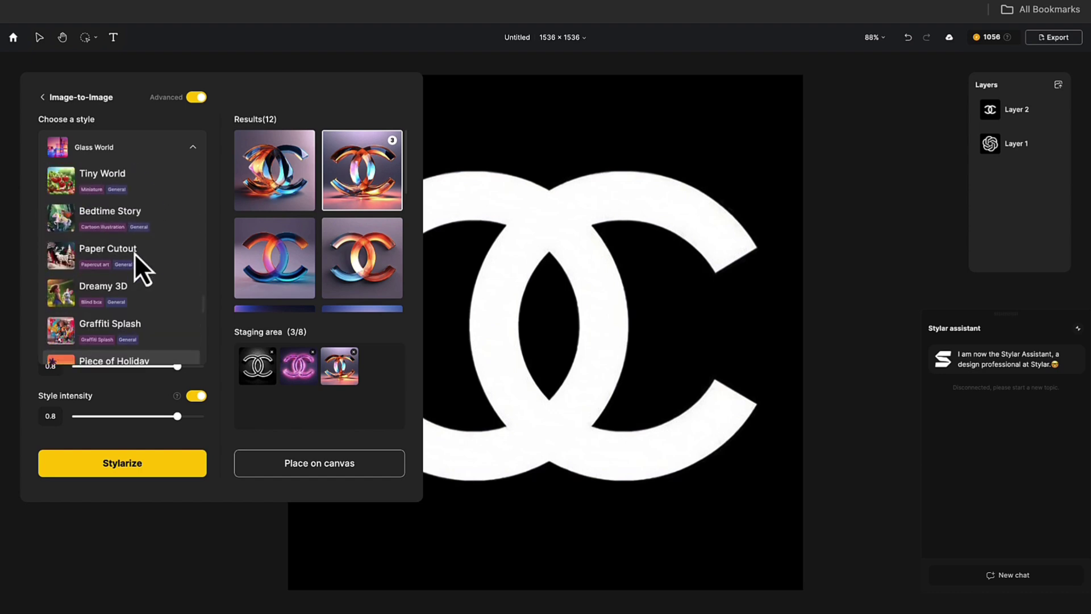
scroll(134, 254, up, 3)
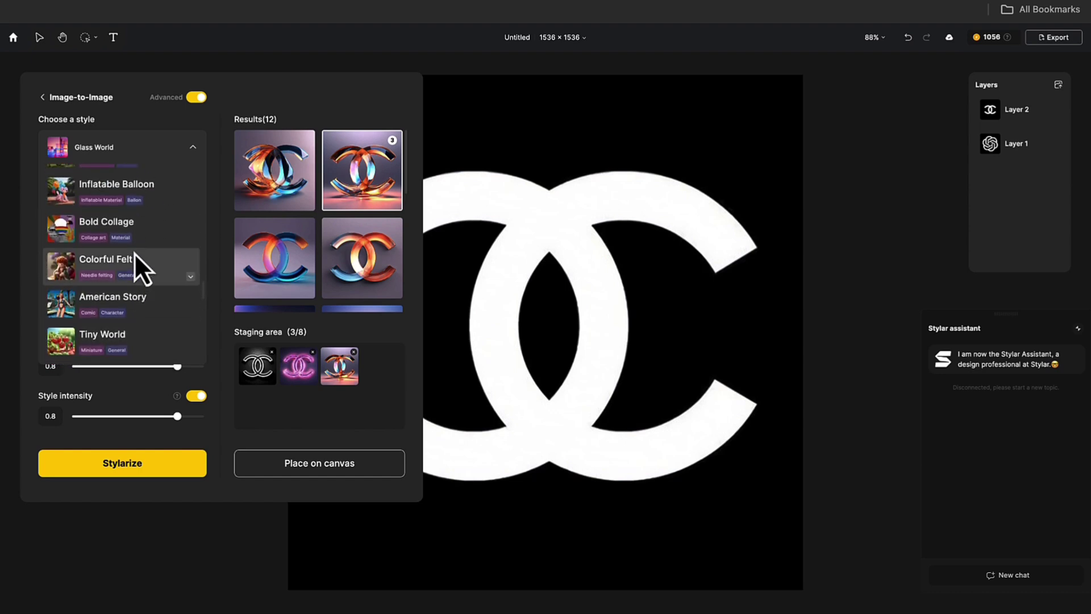
scroll(135, 254, up, 5)
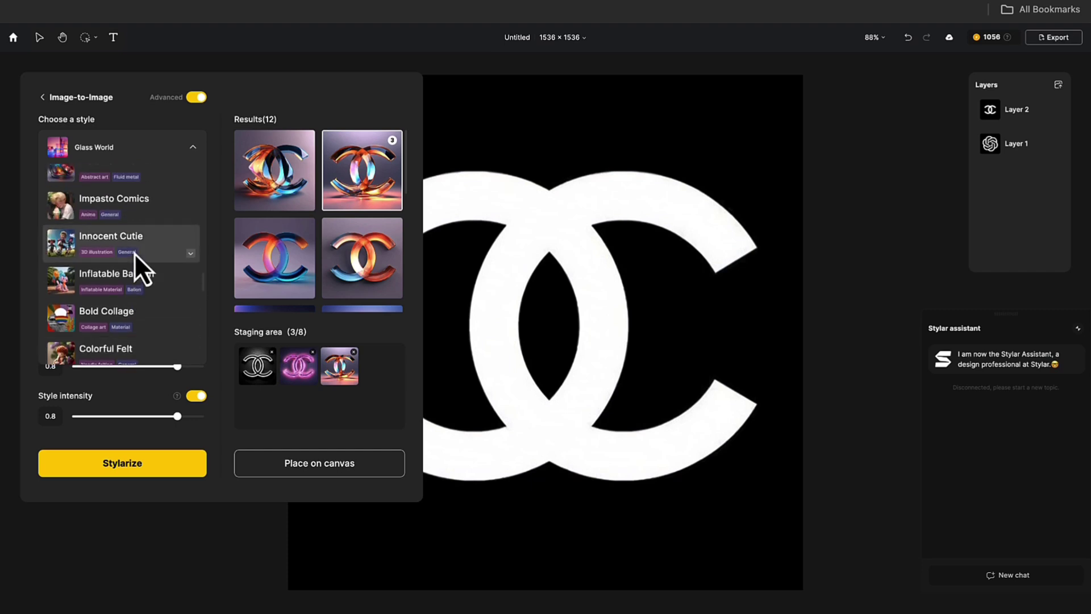
click(141, 254)
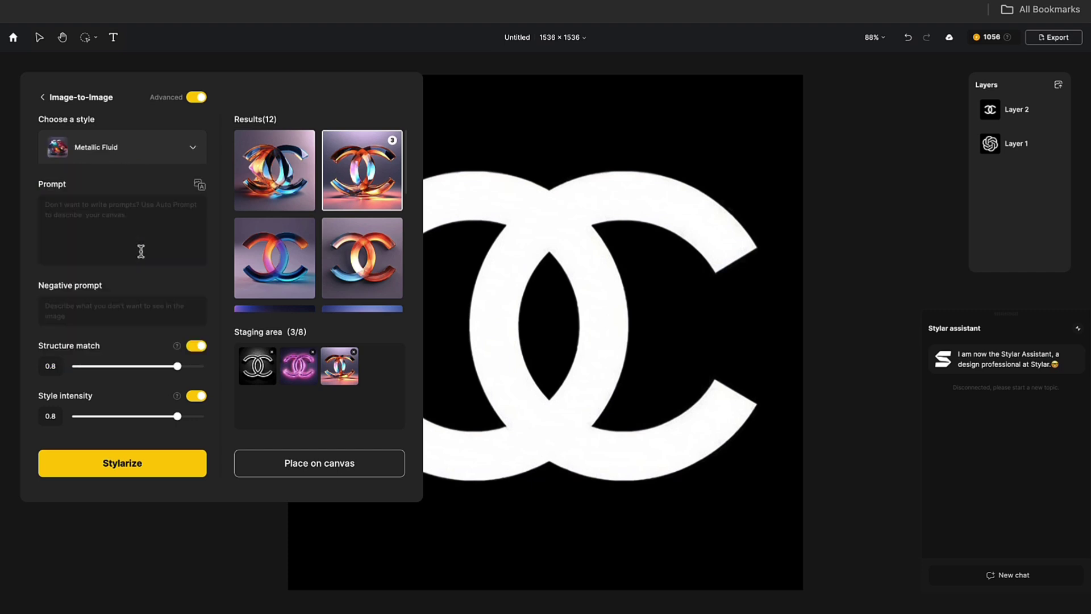
click(166, 462)
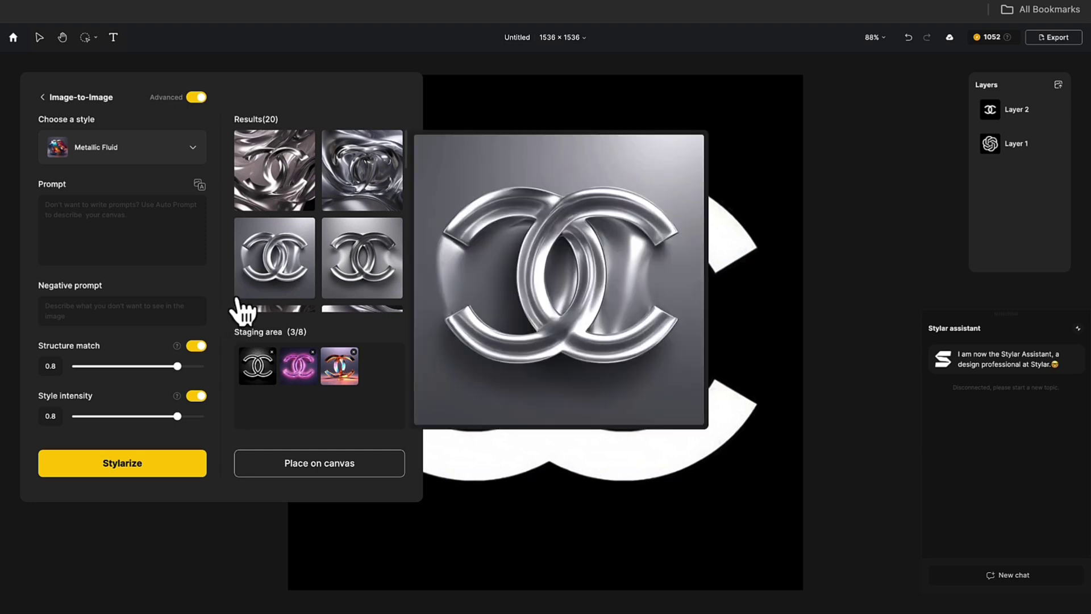
Stage the fourth metallic result and regenerate with structure match raised to 0.9.
click(353, 263)
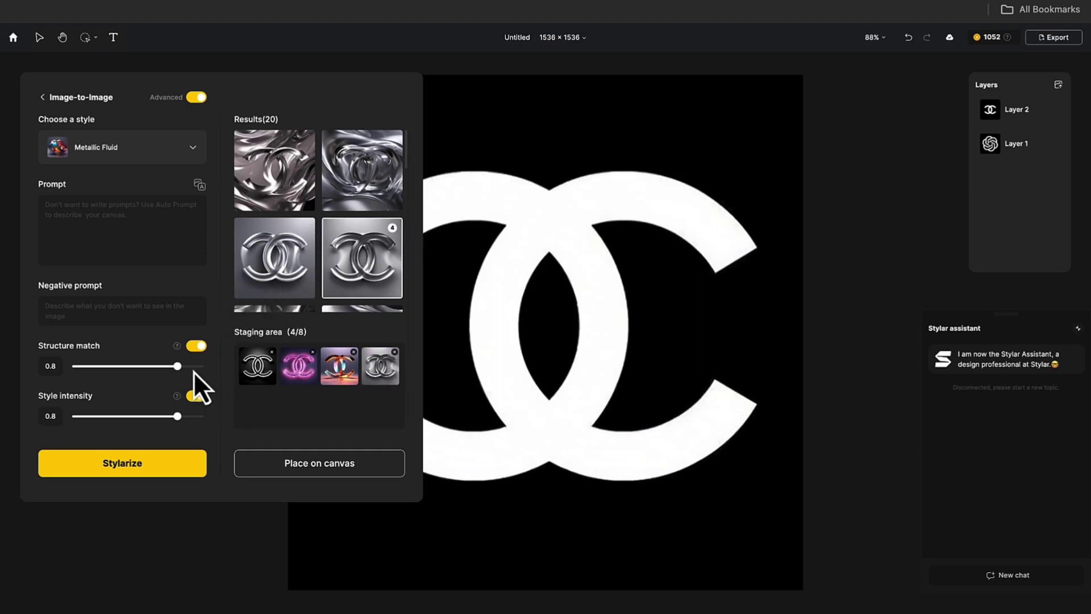
click(191, 367)
click(181, 463)
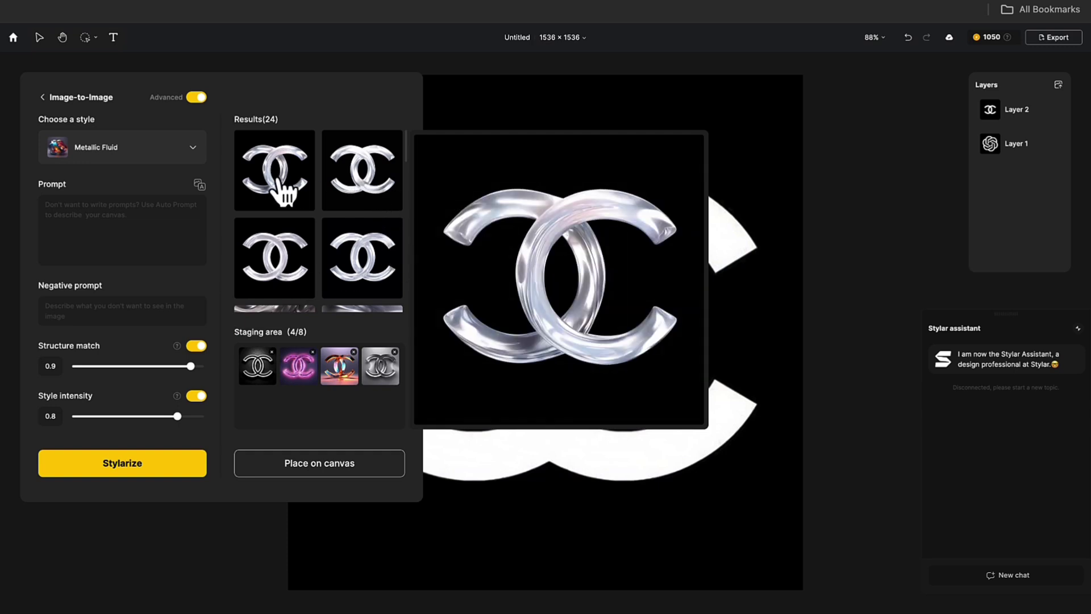
Stage the top-left silver-on-black result and generate Mysterious Night versions of the logo.
click(243, 207)
click(165, 161)
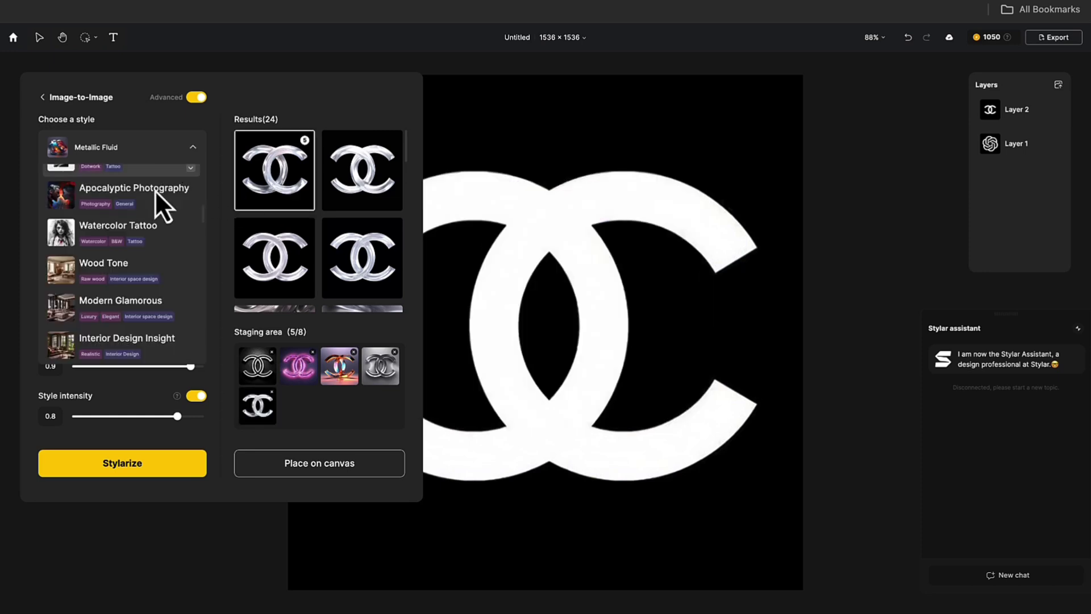
scroll(136, 251, down, 3)
scroll(136, 252, down, 3)
click(137, 251)
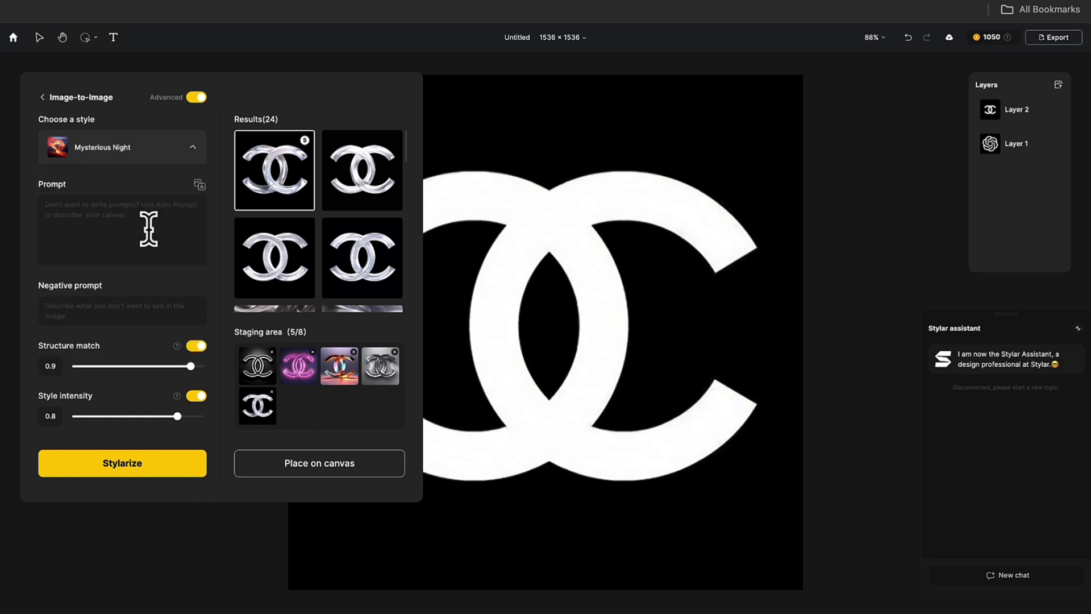
click(190, 458)
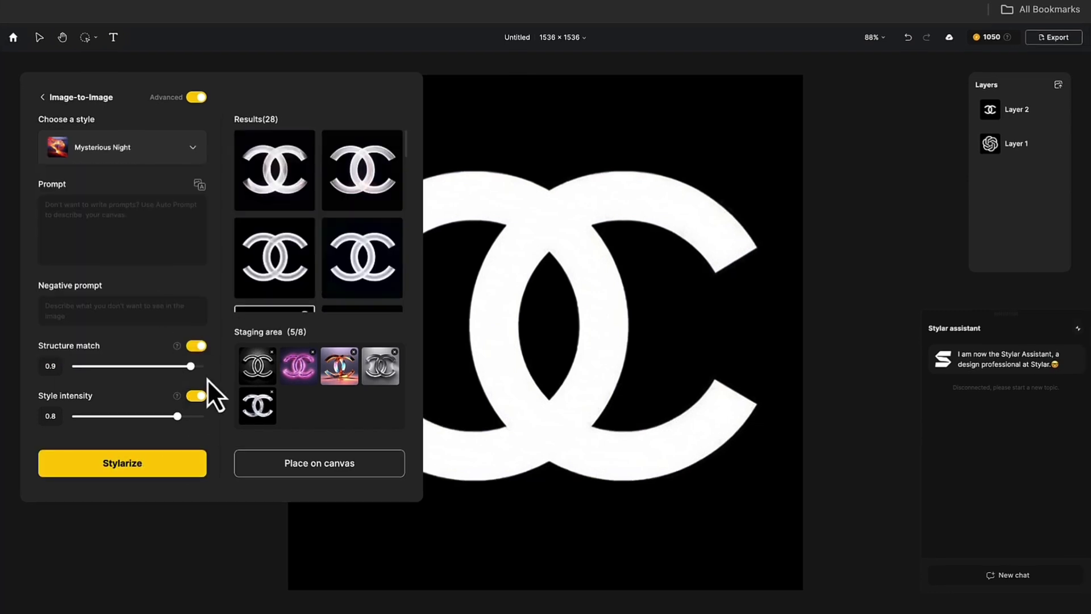
Add the second glowing-white Mysterious Night result to the staging area.
mouse_move(368, 185)
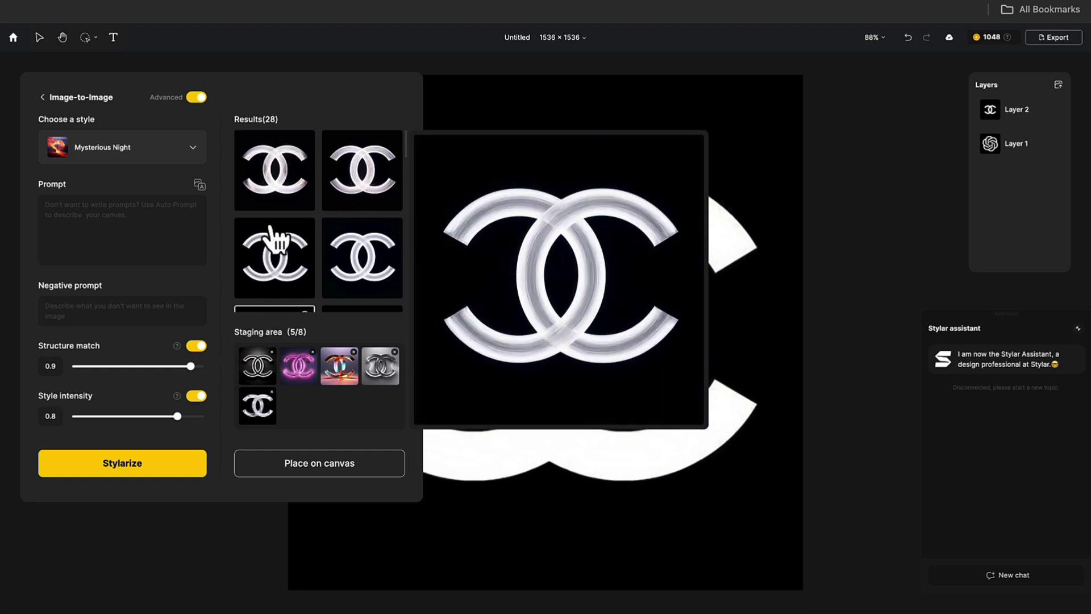
click(338, 199)
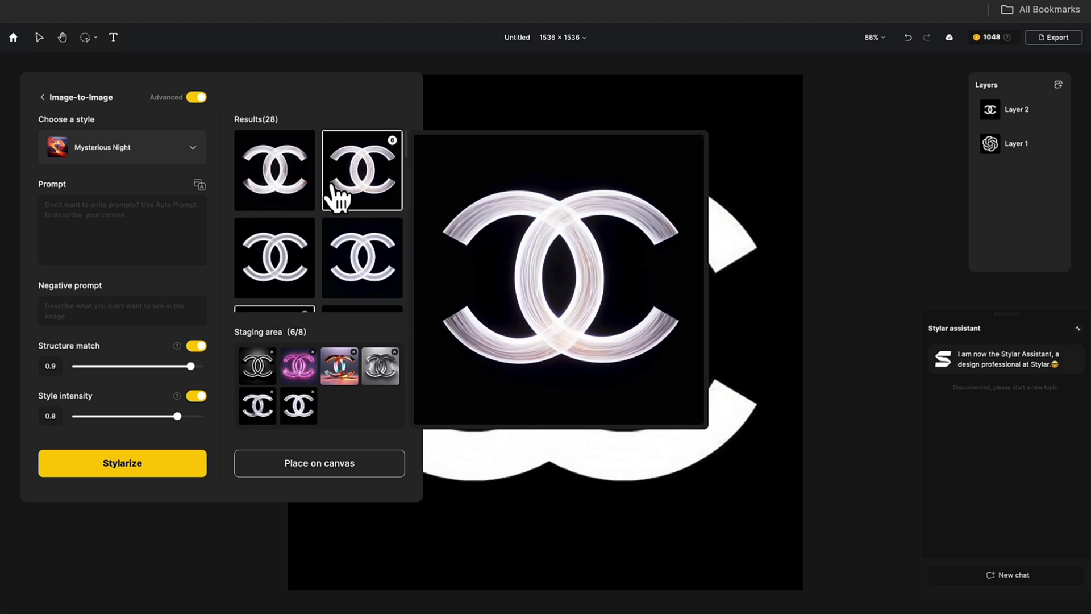
scroll(369, 301, down, 1)
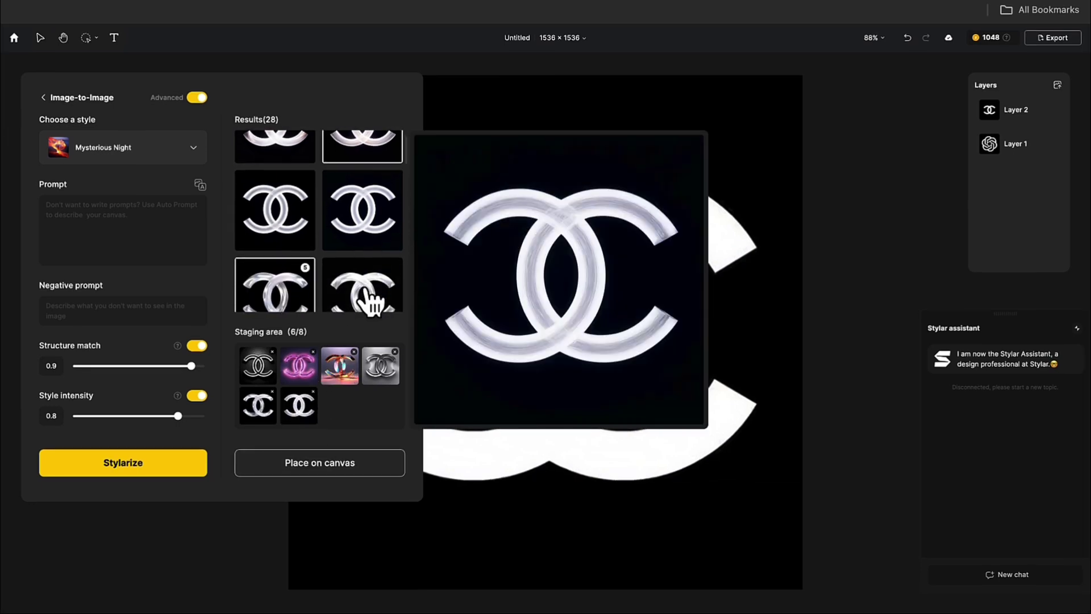
scroll(369, 296, down, 1)
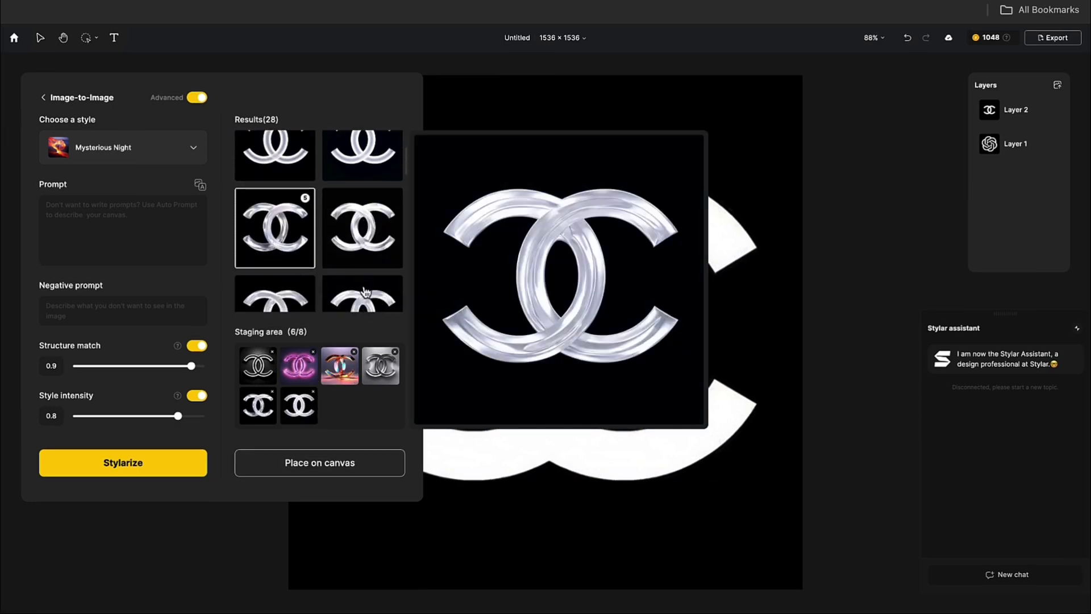
Place the six staged variants on the canvas as layers and collapse the assistant chat.
click(333, 455)
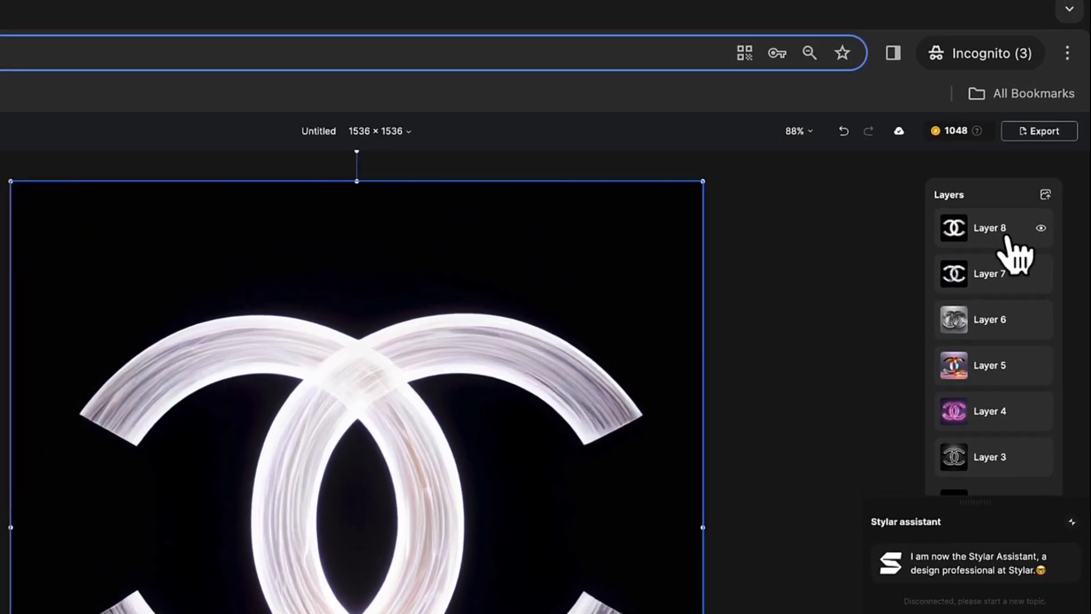
right_click(1039, 114)
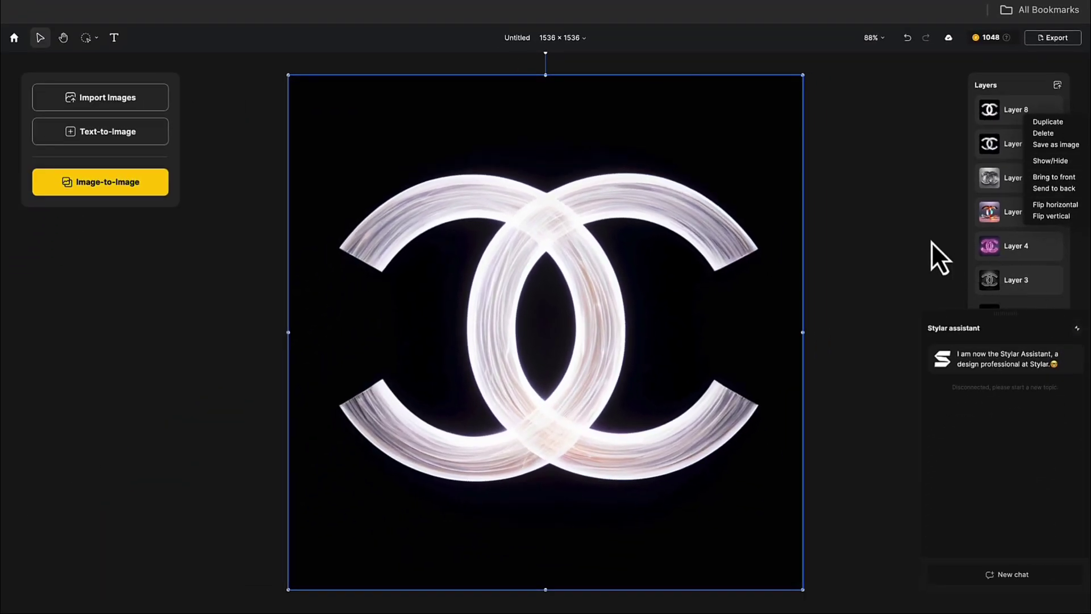
click(935, 245)
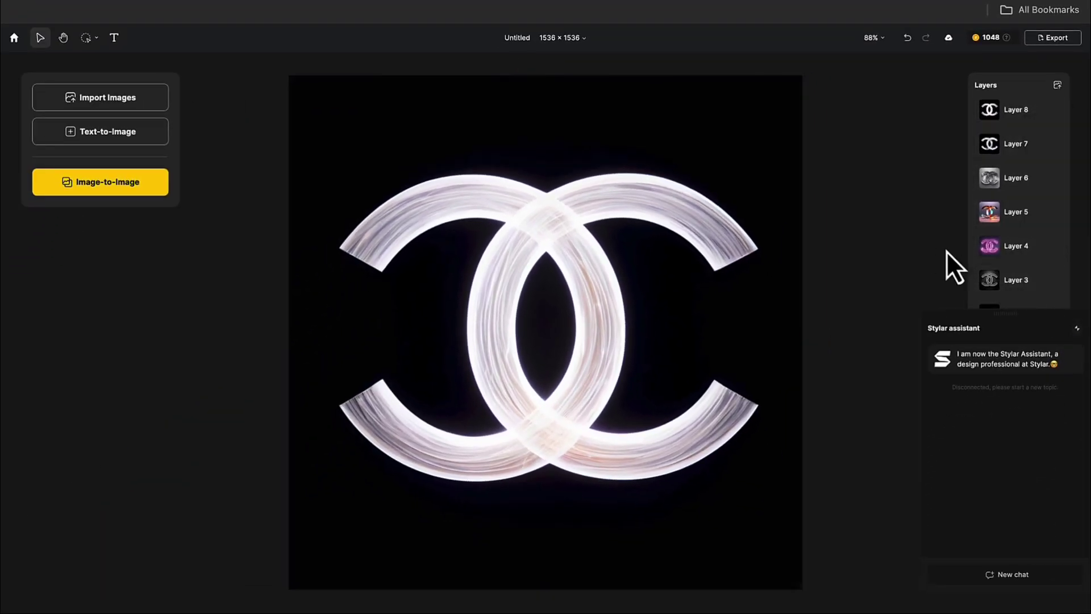
click(1077, 338)
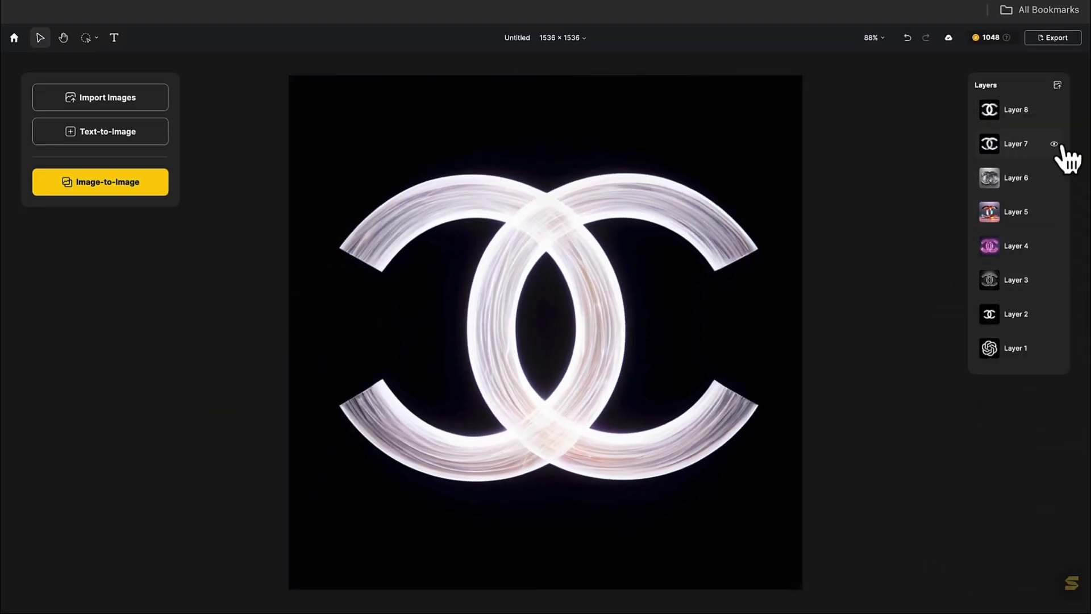
Hide Layers 8 through 3 and move the ChatGPT logo Layer 1 to the top.
click(1055, 111)
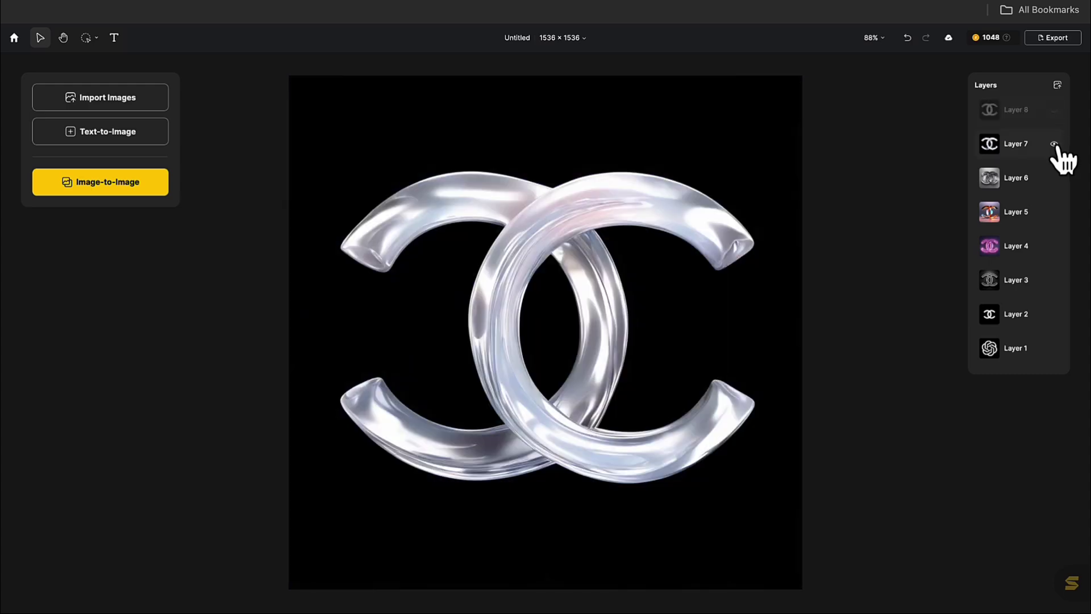
click(1055, 144)
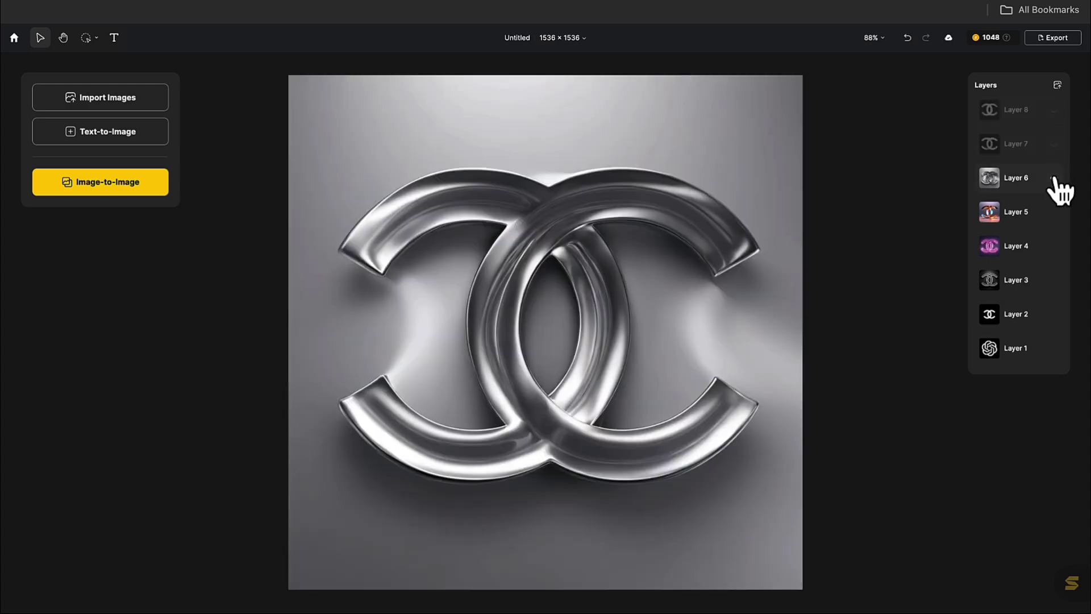
click(1055, 179)
click(1055, 214)
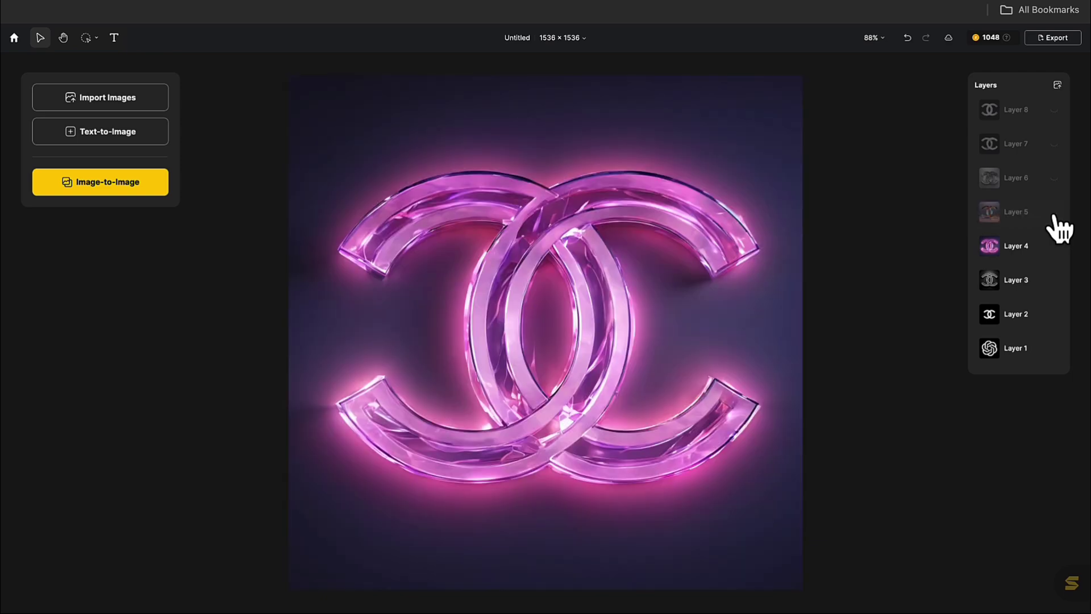
click(1055, 247)
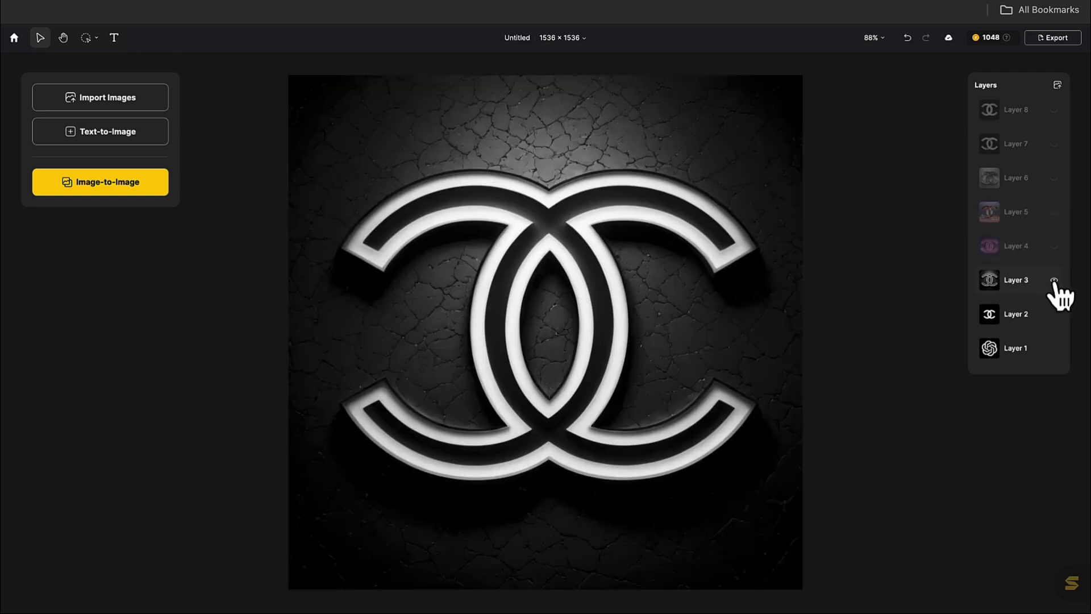
click(1054, 280)
drag(1040, 355, 1023, 118)
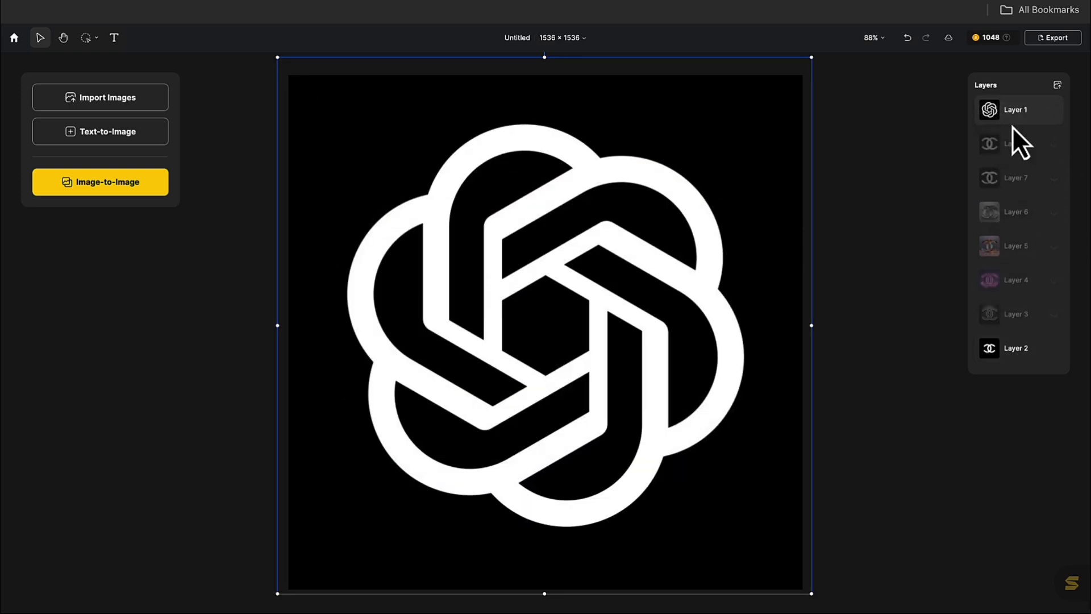
Deselect the logo layer, then set Image-to-Image prompt 'chatgpt logo in the park' with structure match 0.7.
click(900, 231)
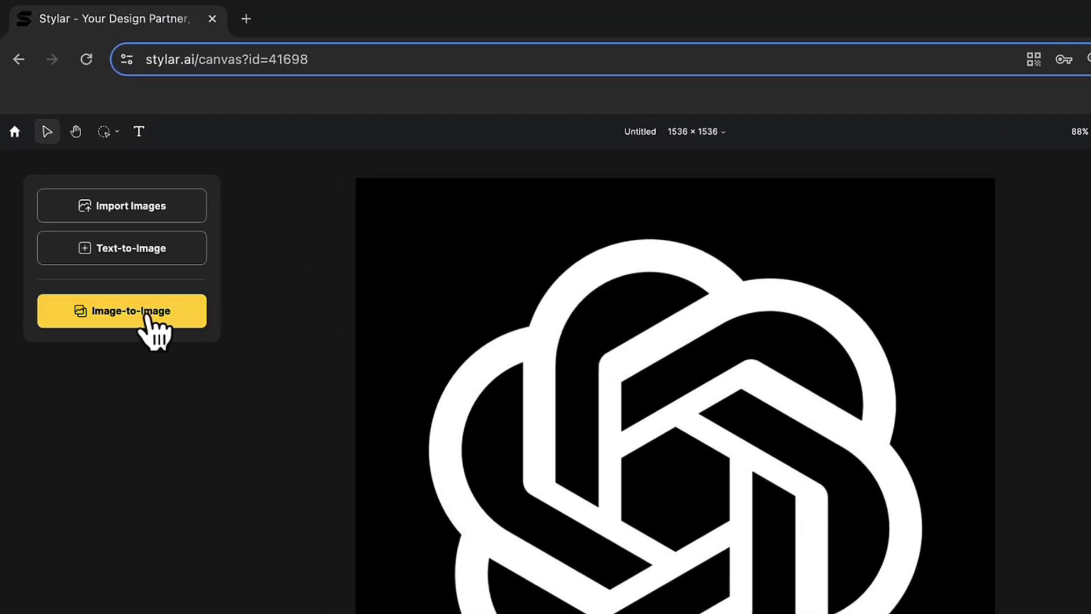
click(120, 183)
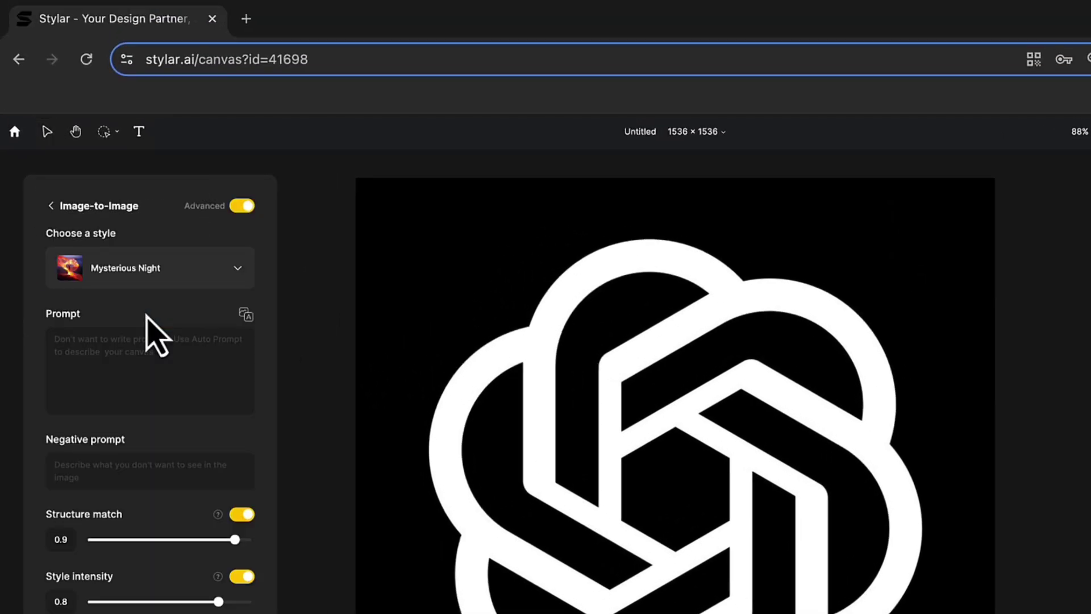
click(141, 341)
text(chatgpt)
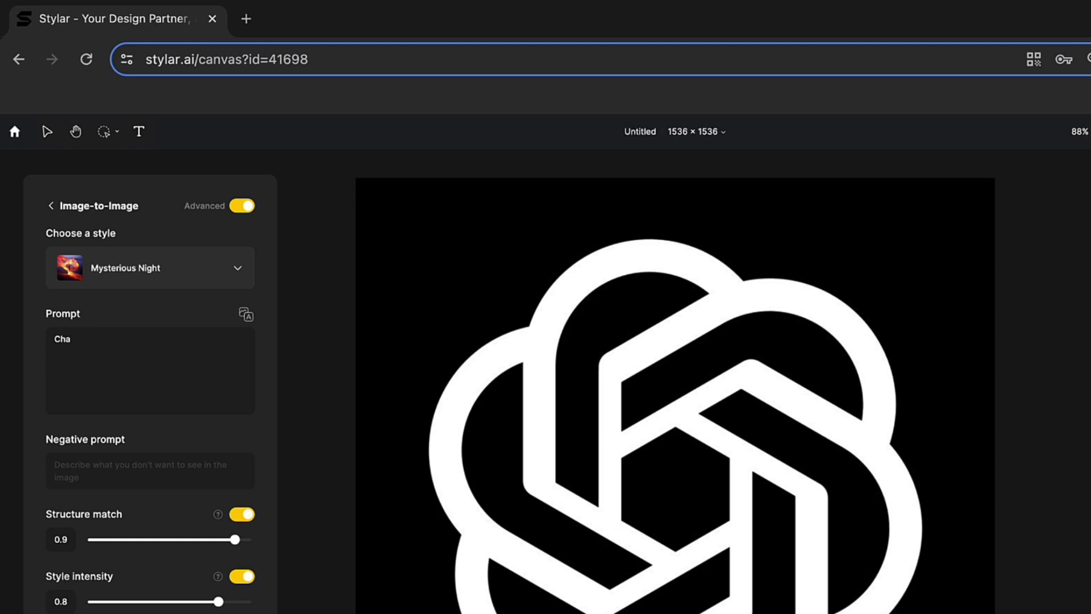
text( logo in the park)
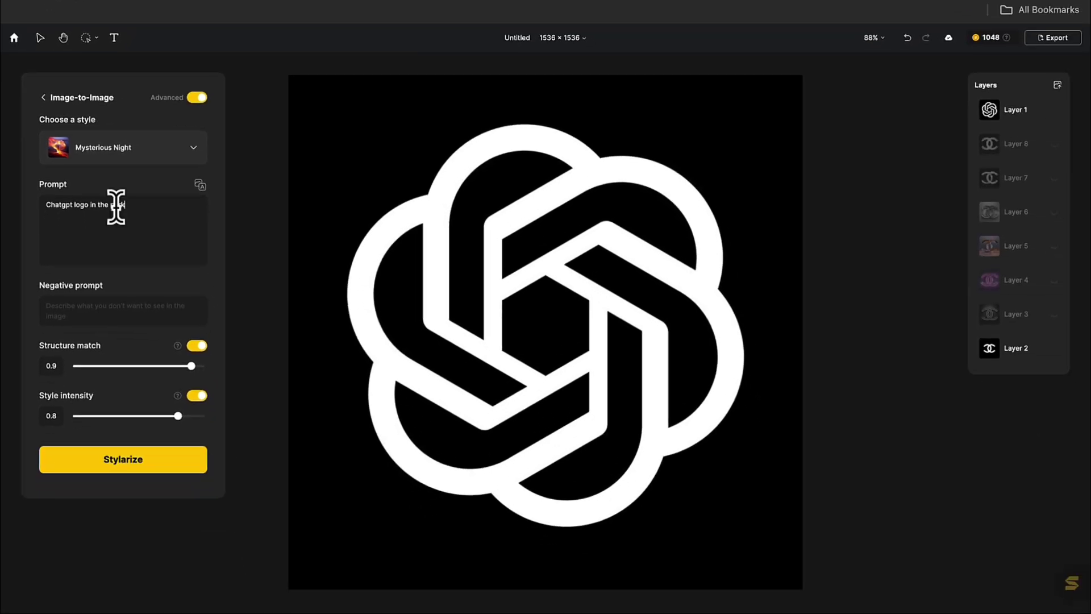
drag(191, 366, 165, 367)
Stylarize four Mysterious Night renditions of the logo and preview each result.
click(171, 462)
click(172, 462)
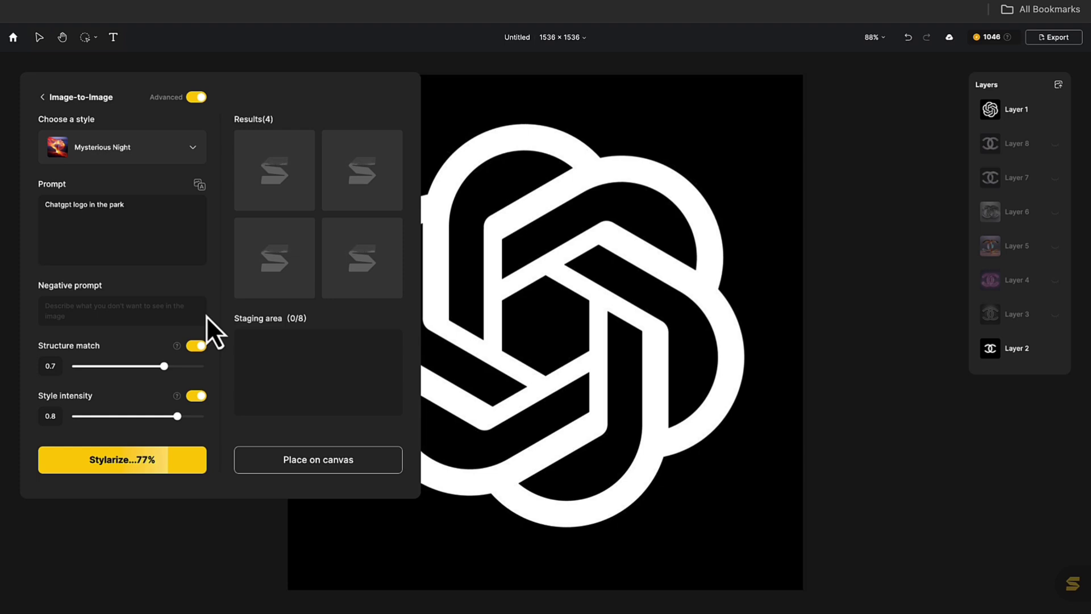
mouse_move(263, 250)
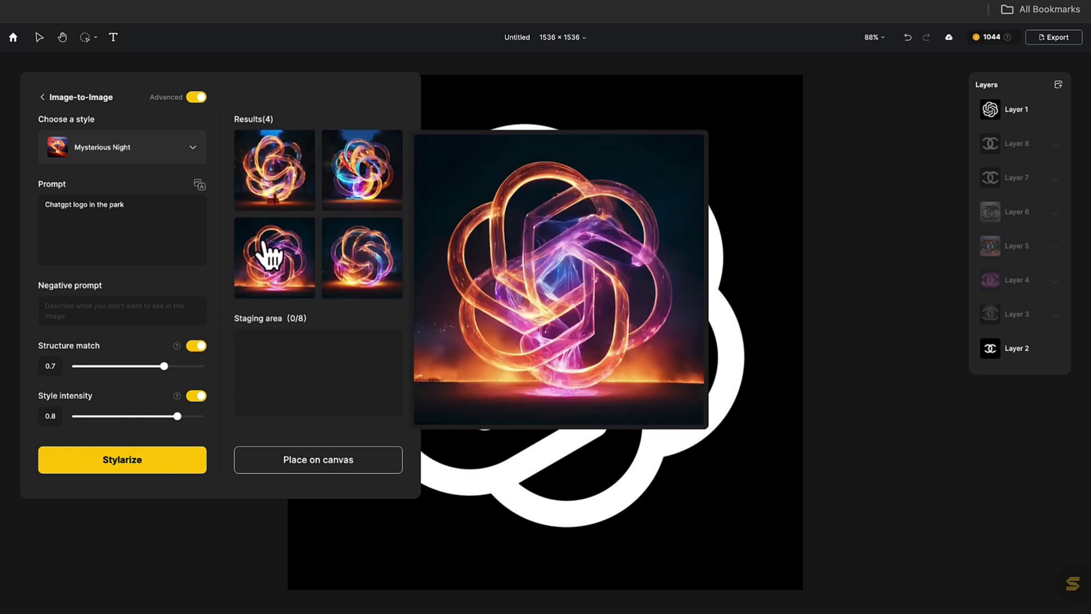
mouse_move(267, 197)
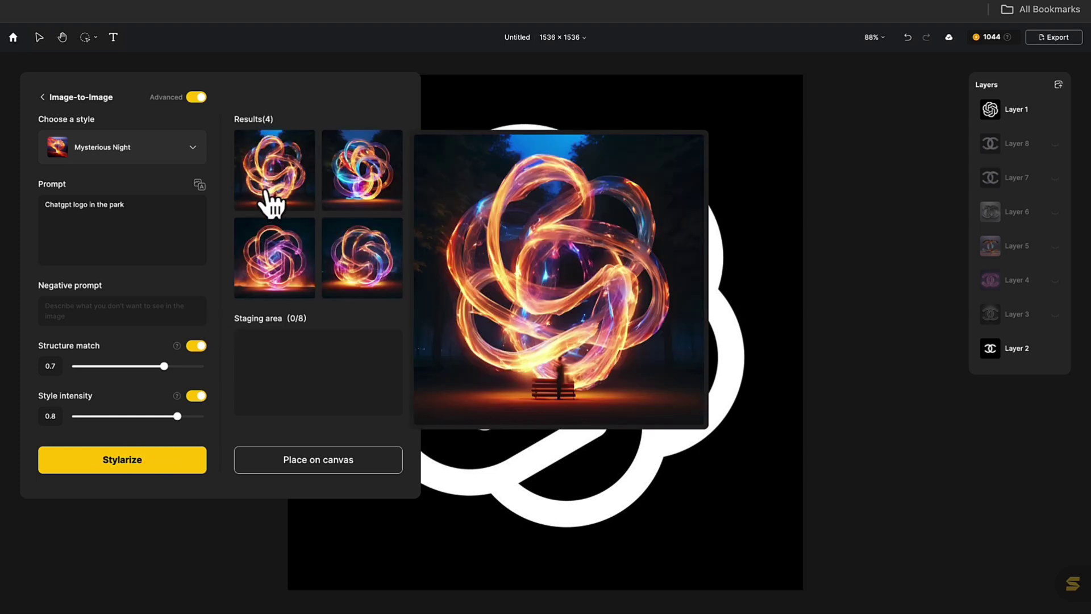
mouse_move(313, 184)
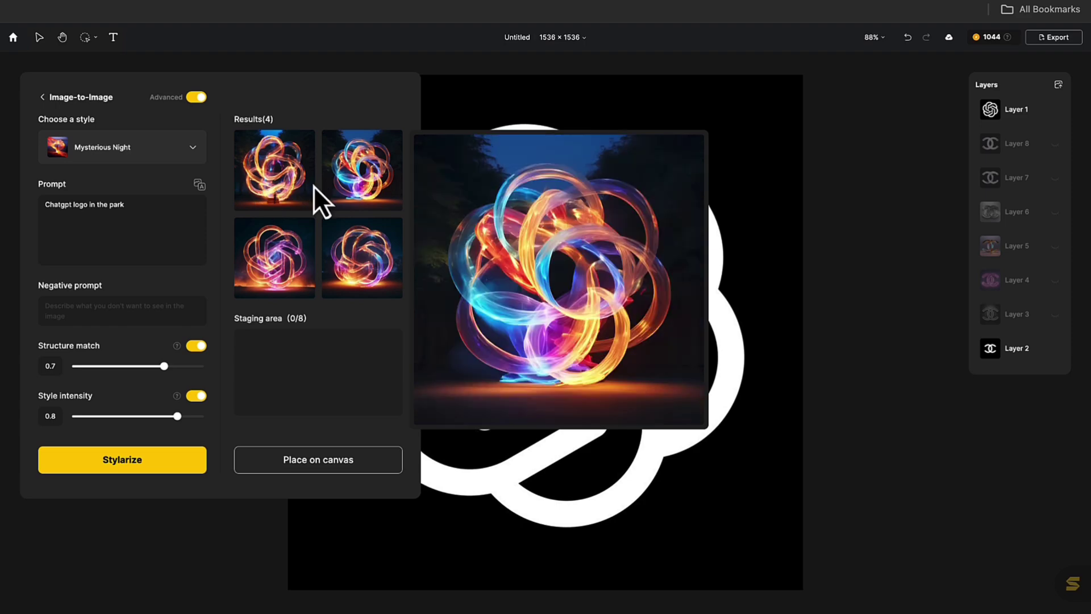
mouse_move(338, 245)
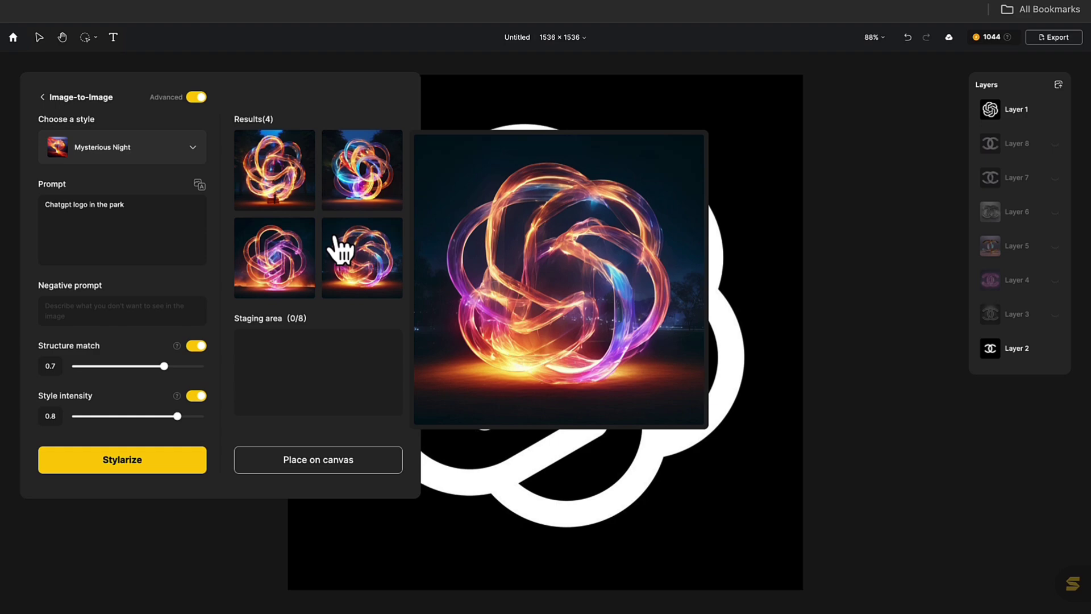
Stage the third glowing result, then generate and preview four Surreal Iridescence versions.
click(290, 267)
click(144, 152)
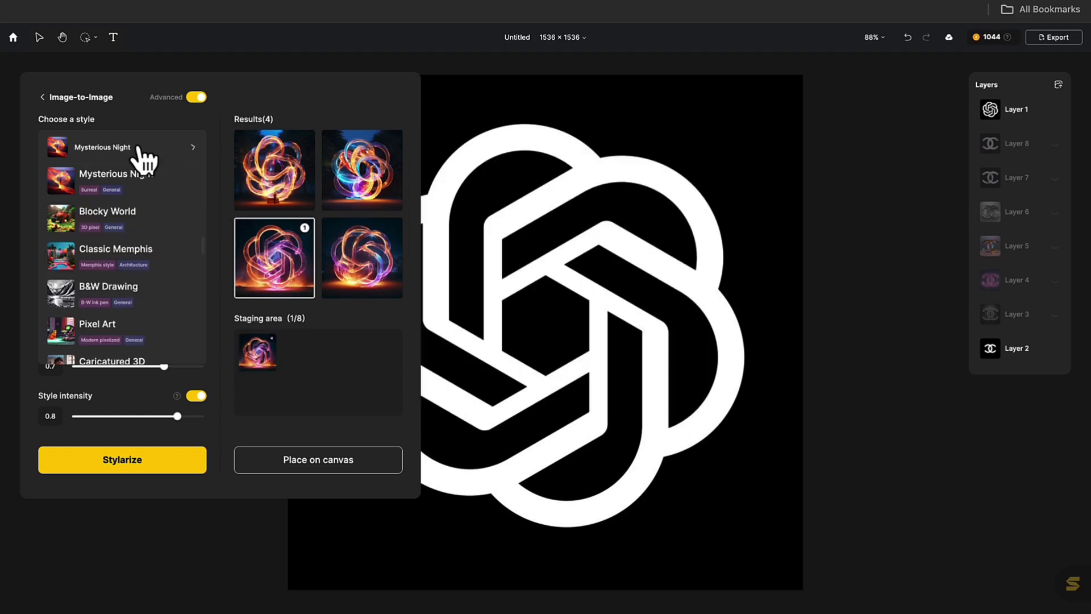
scroll(138, 260, down, 4)
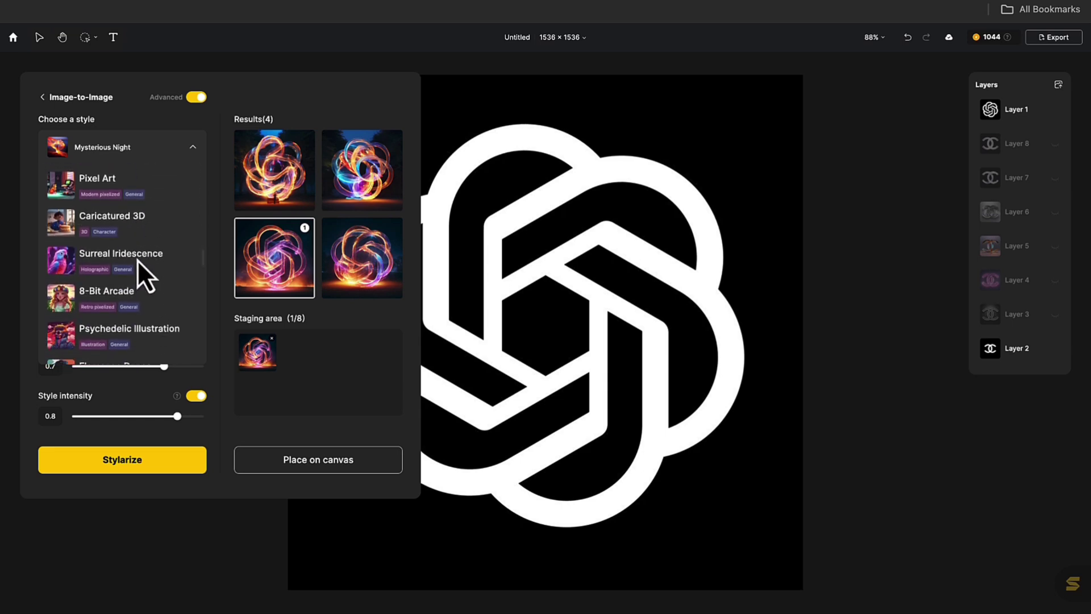
click(137, 260)
click(156, 460)
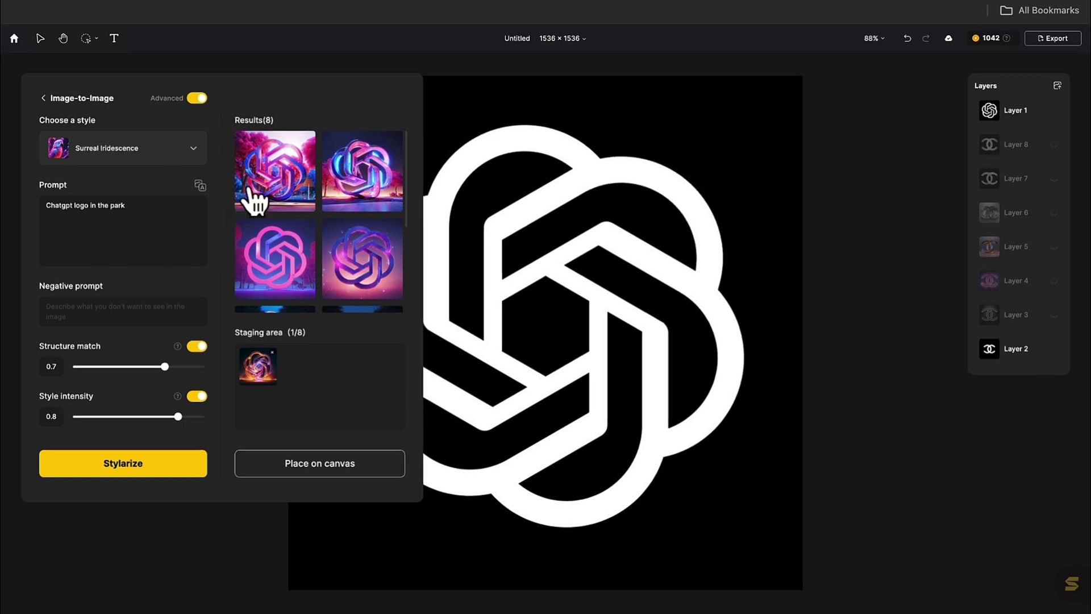
mouse_move(267, 185)
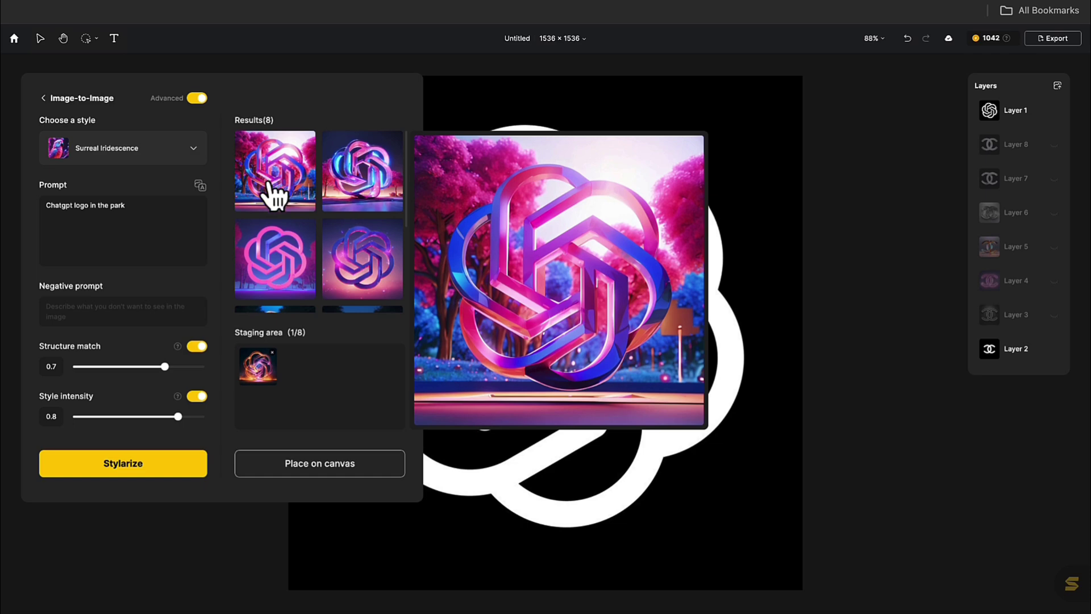
mouse_move(304, 239)
Stage the first iridescent result and generate four Psychedelic Illustration versions of the logo.
click(287, 209)
click(167, 165)
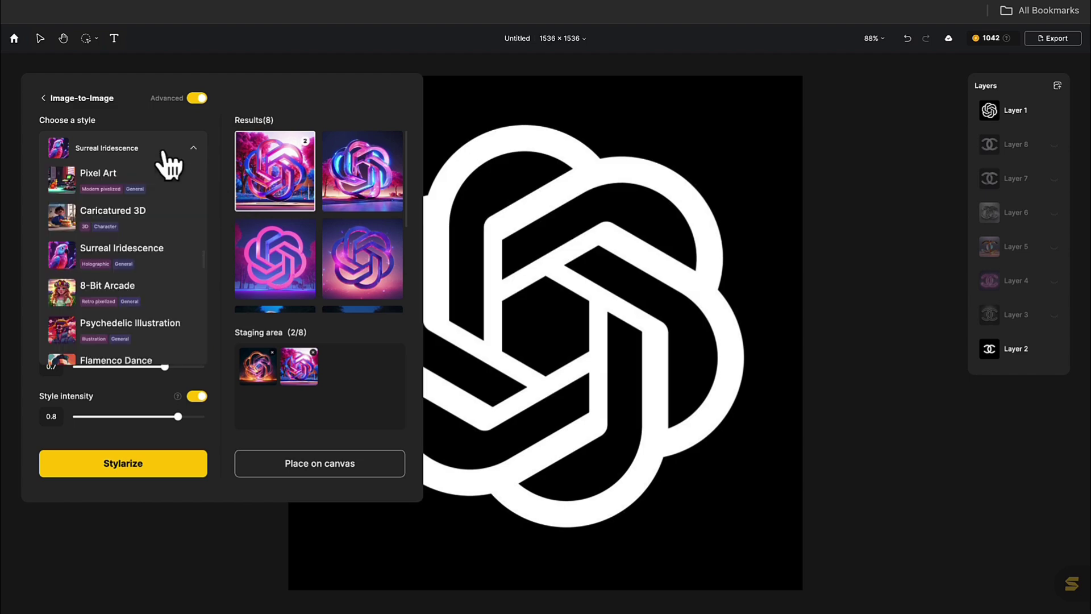
scroll(158, 248, down, 2)
click(154, 249)
click(164, 465)
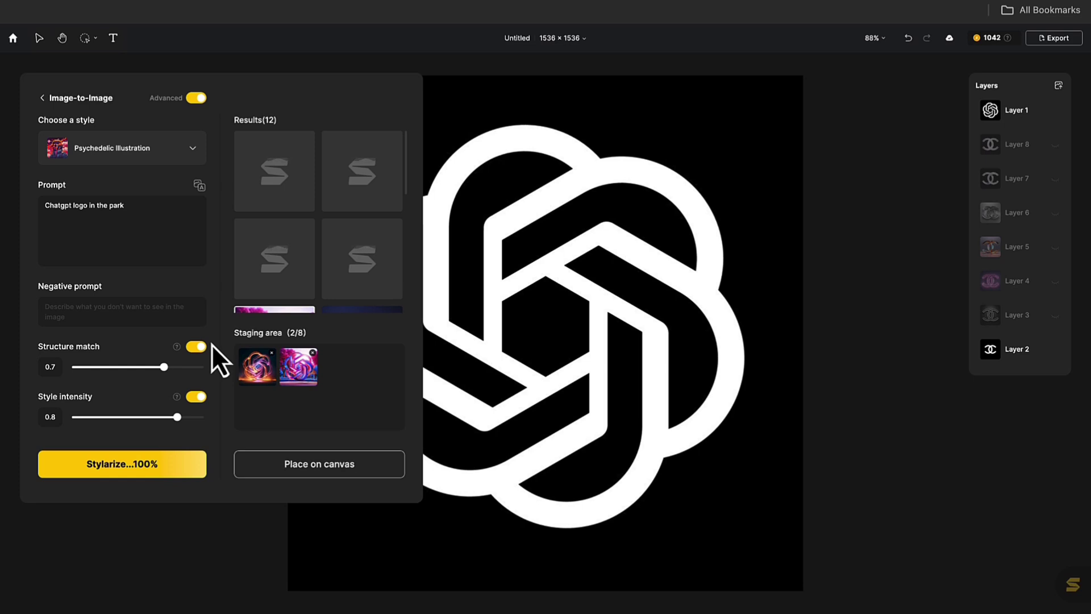
mouse_move(262, 294)
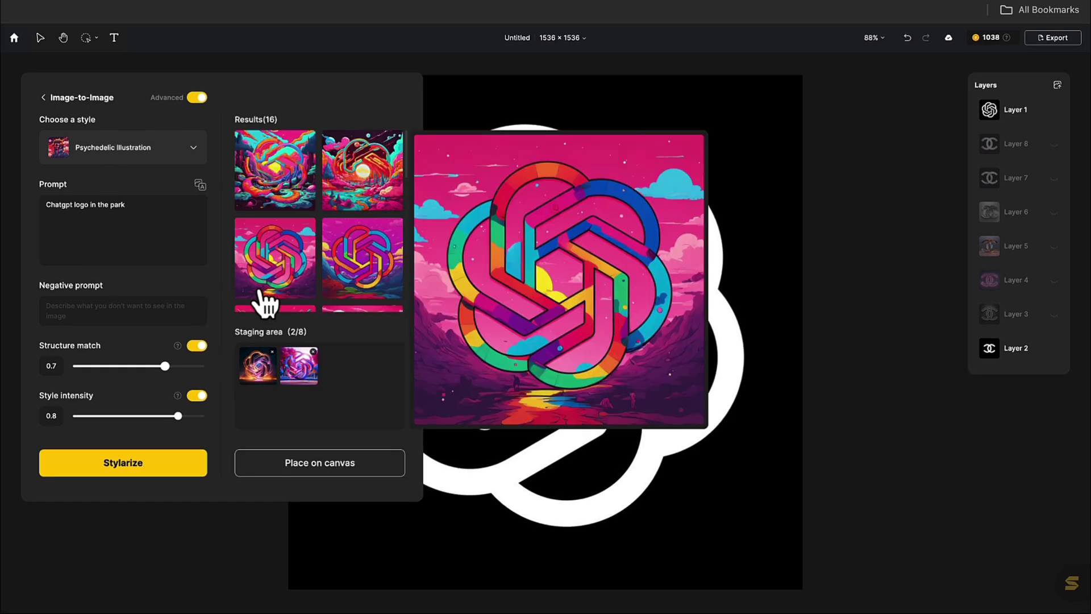
Stage the fourth psychedelic result and scroll the style list back up to Realistic.
click(369, 287)
click(192, 149)
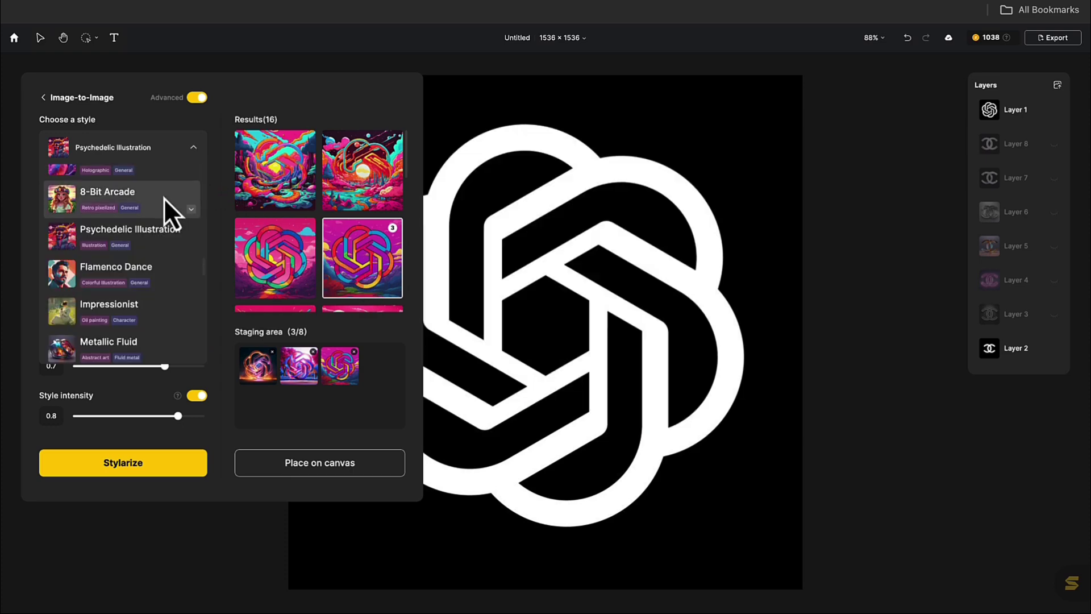
scroll(152, 248, up, 2)
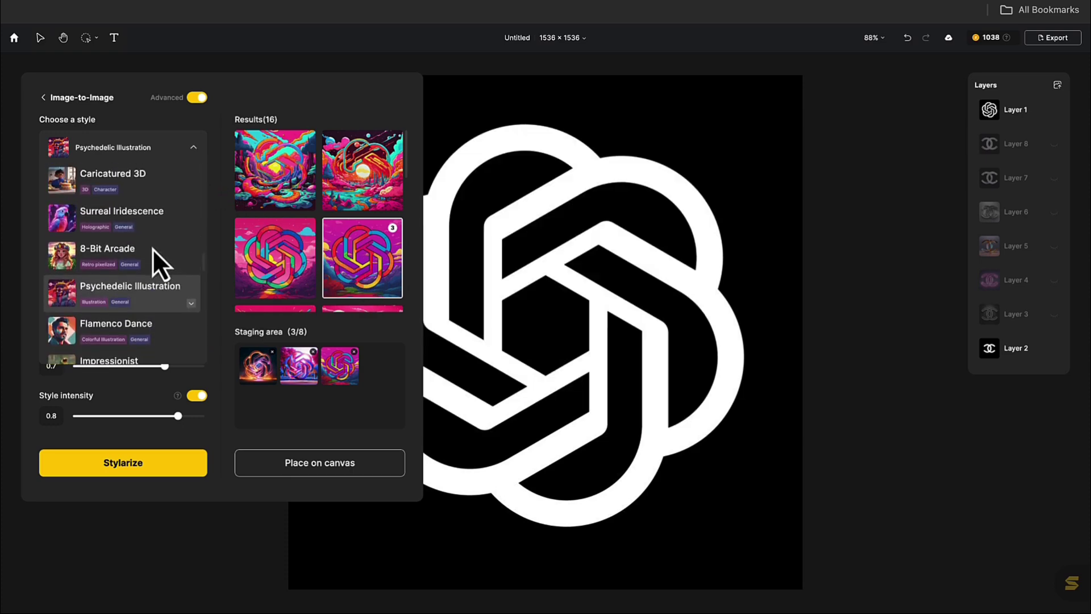
scroll(152, 247, up, 5)
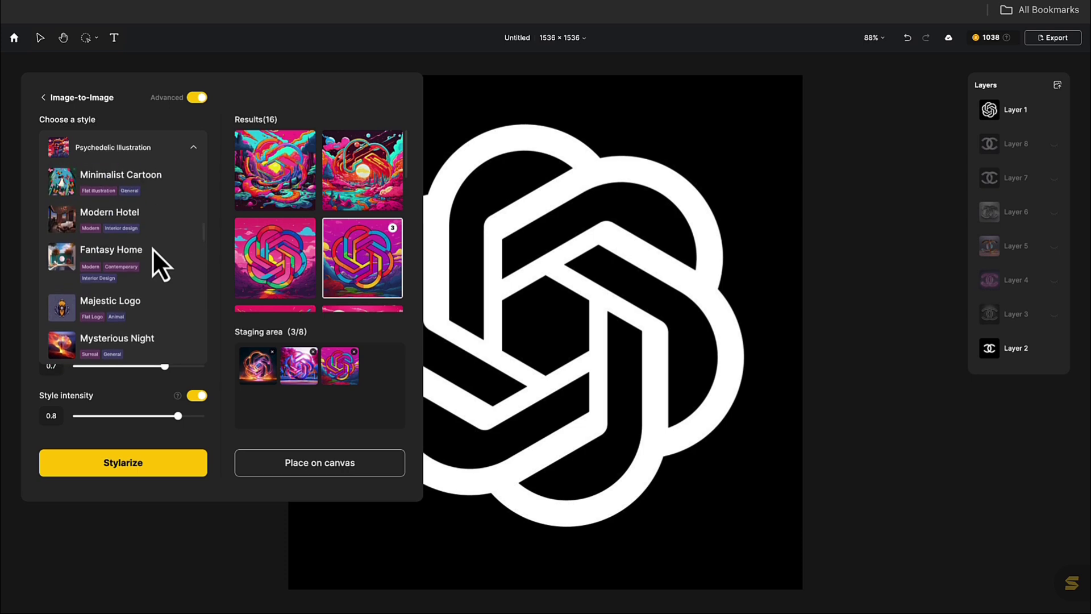
scroll(152, 248, up, 1)
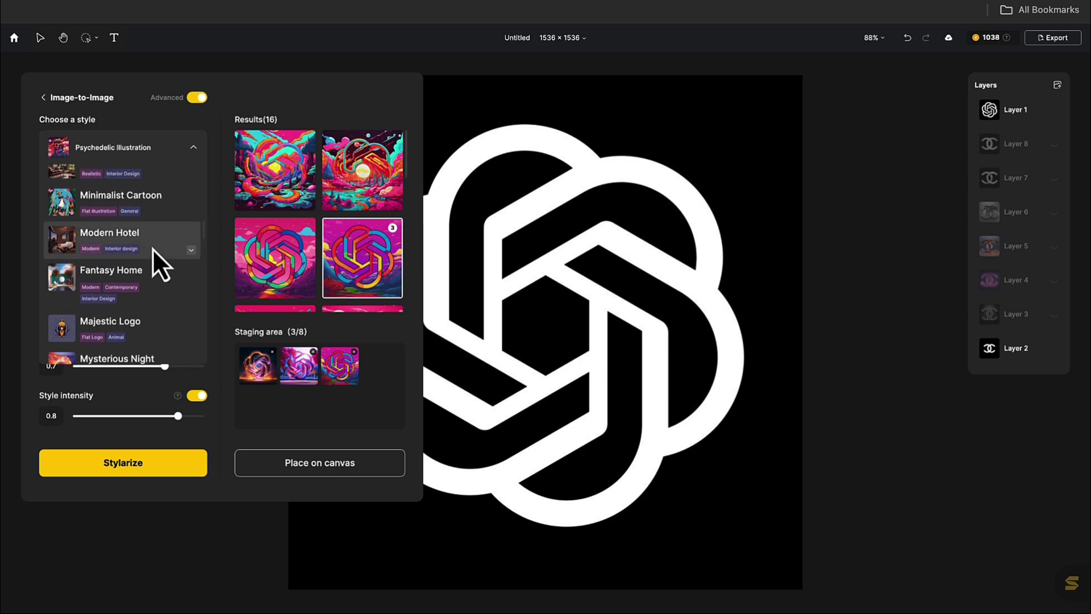
scroll(153, 248, up, 15)
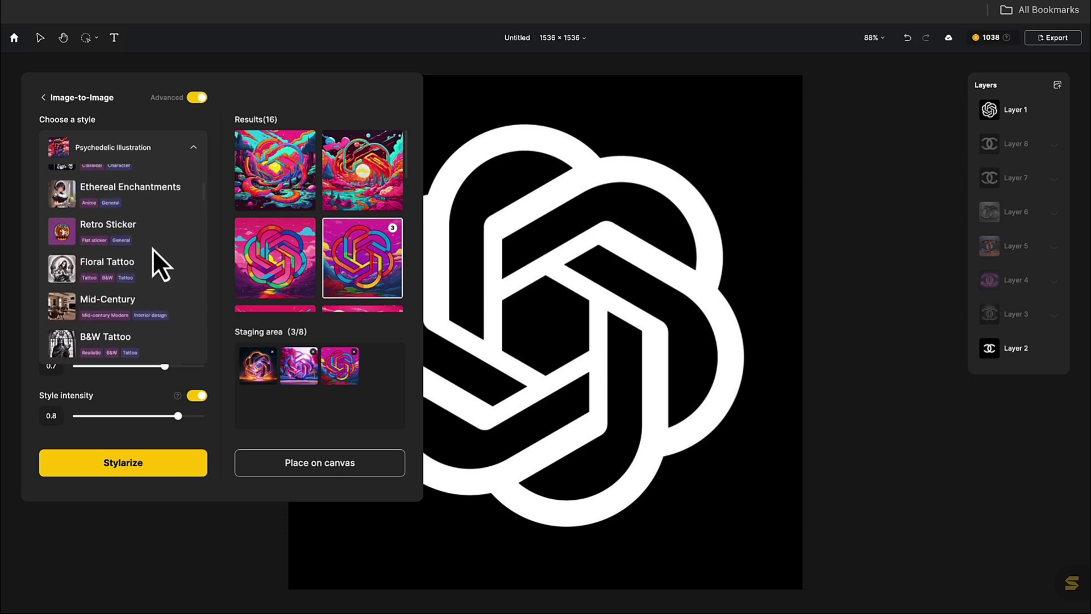
scroll(152, 248, up, 5)
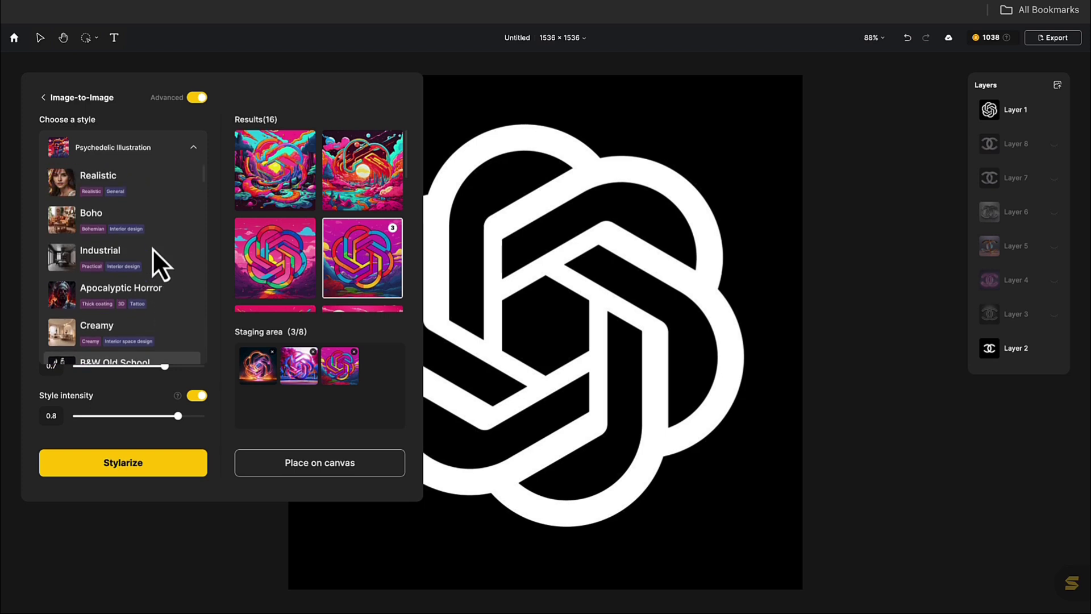
Generate four Realistic-style park versions and stage the silver logo on moss (4 of 8).
click(153, 187)
click(166, 469)
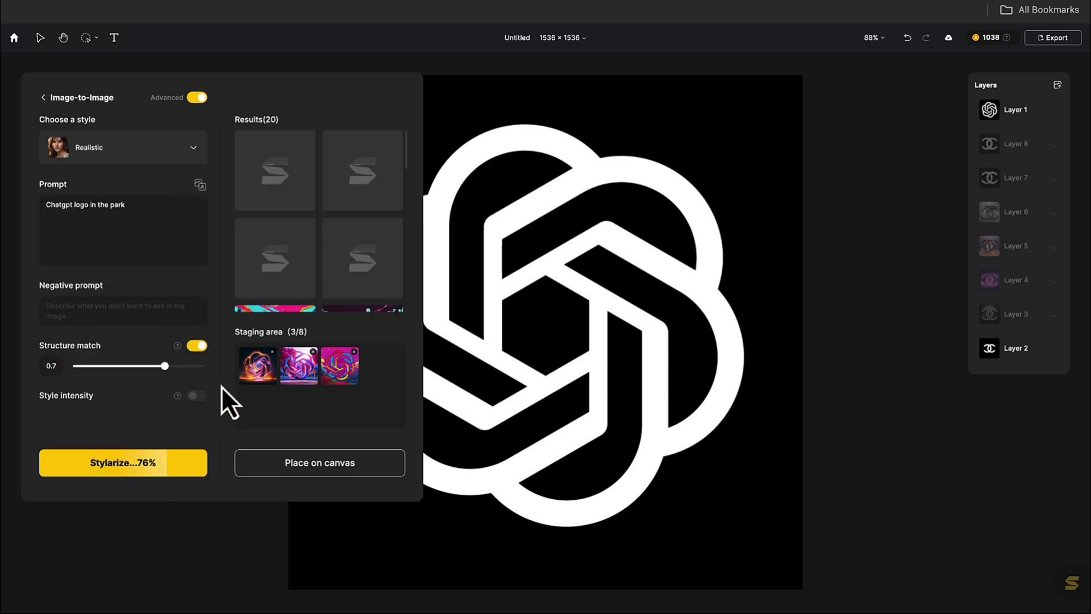
mouse_move(275, 253)
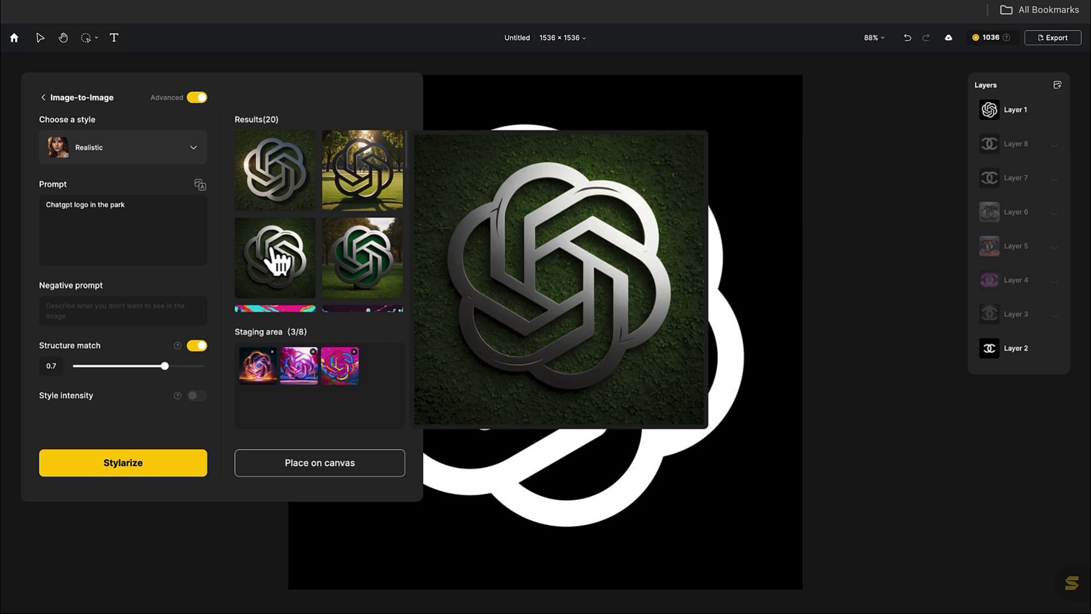
mouse_move(366, 167)
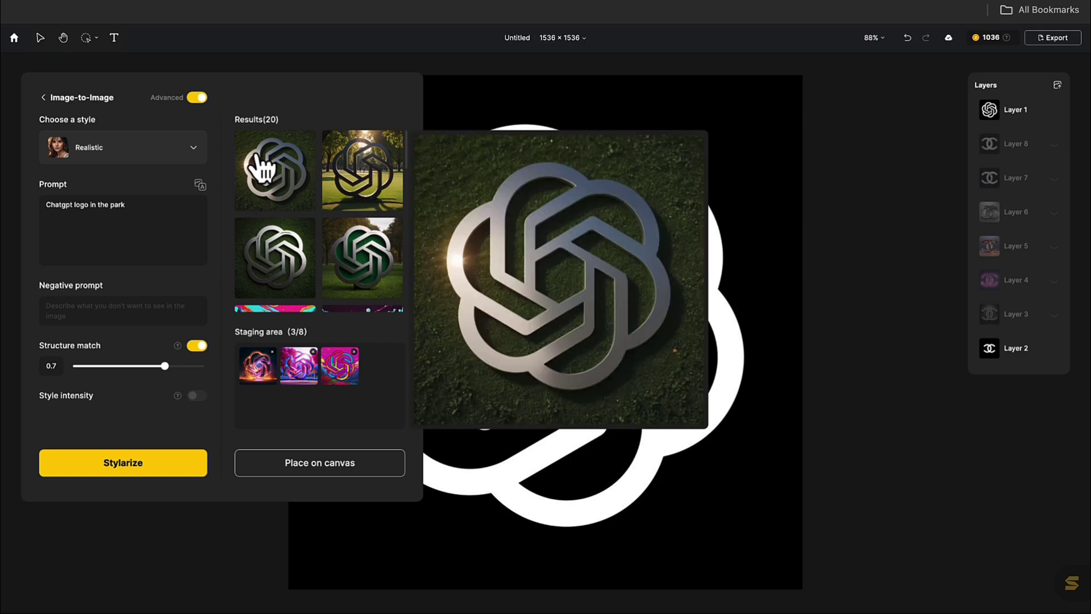
click(263, 254)
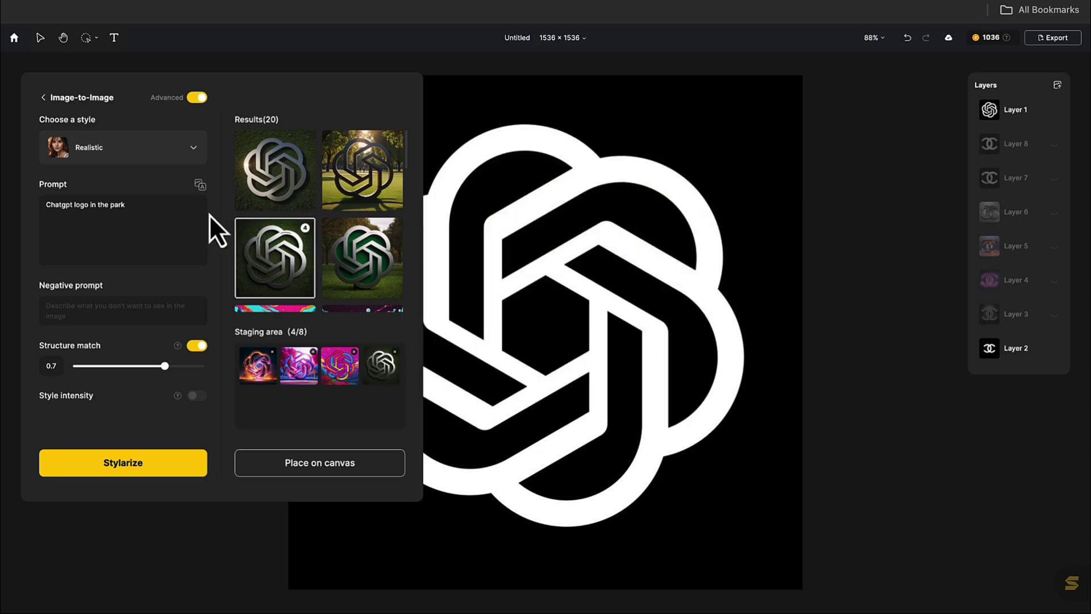
Reopen the style list and scroll down to Colorful Felt.
click(181, 165)
scroll(152, 237, down, 8)
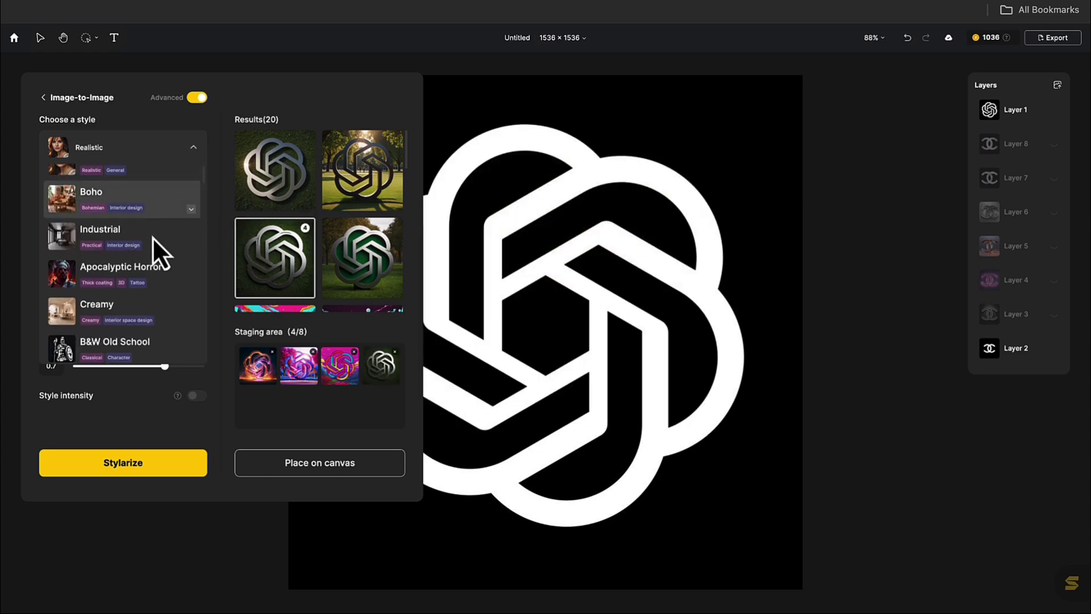
scroll(153, 237, down, 10)
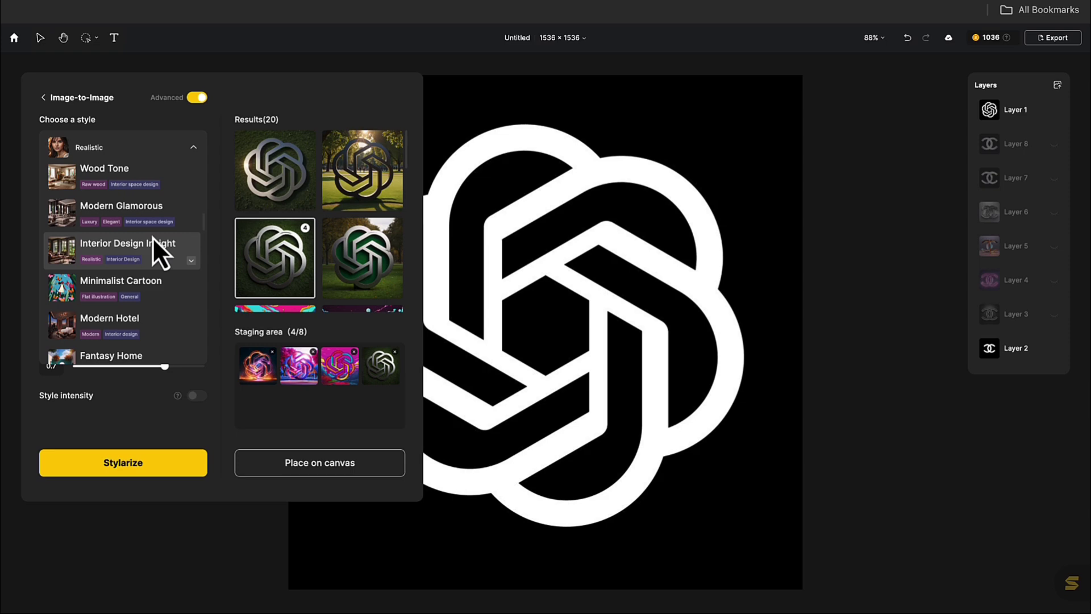
scroll(152, 237, down, 10)
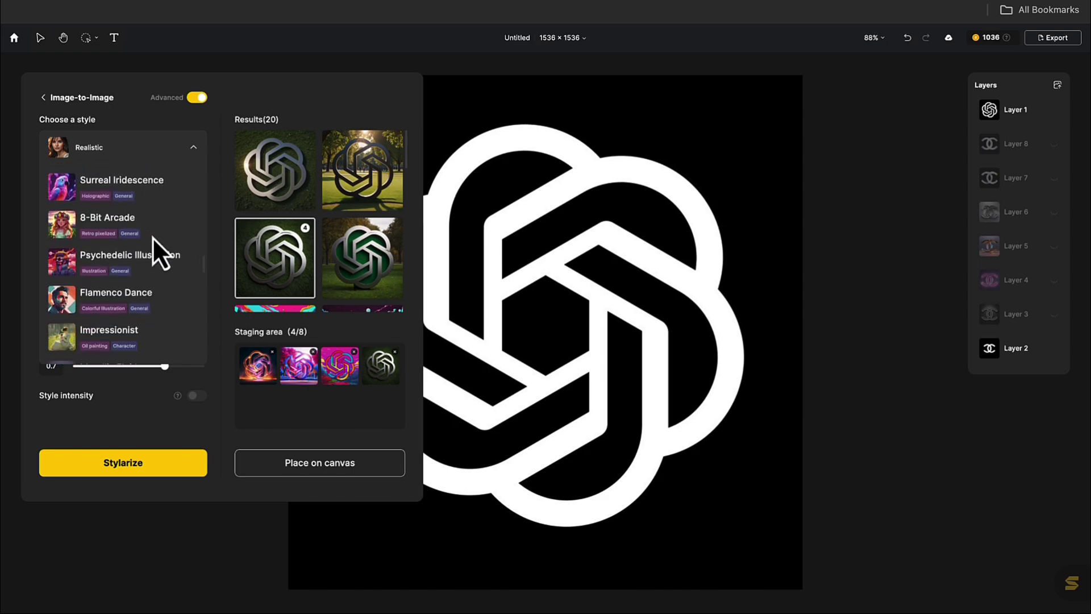
scroll(152, 237, down, 6)
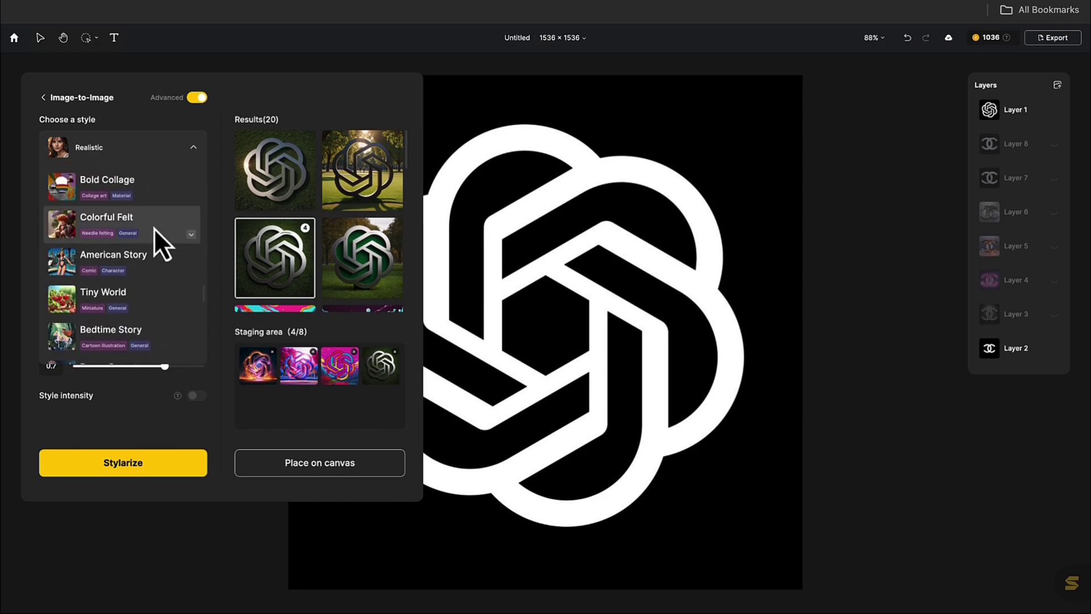
Generate four Colorful Felt versions and stage the felt logo with the small cat (5 of 8).
click(155, 227)
click(145, 460)
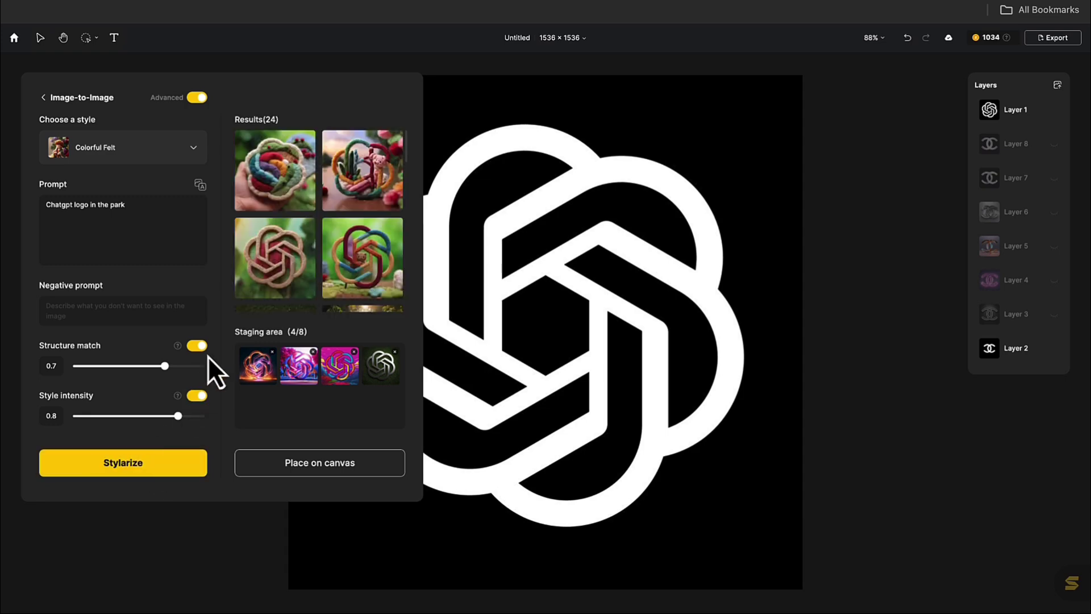
mouse_move(239, 277)
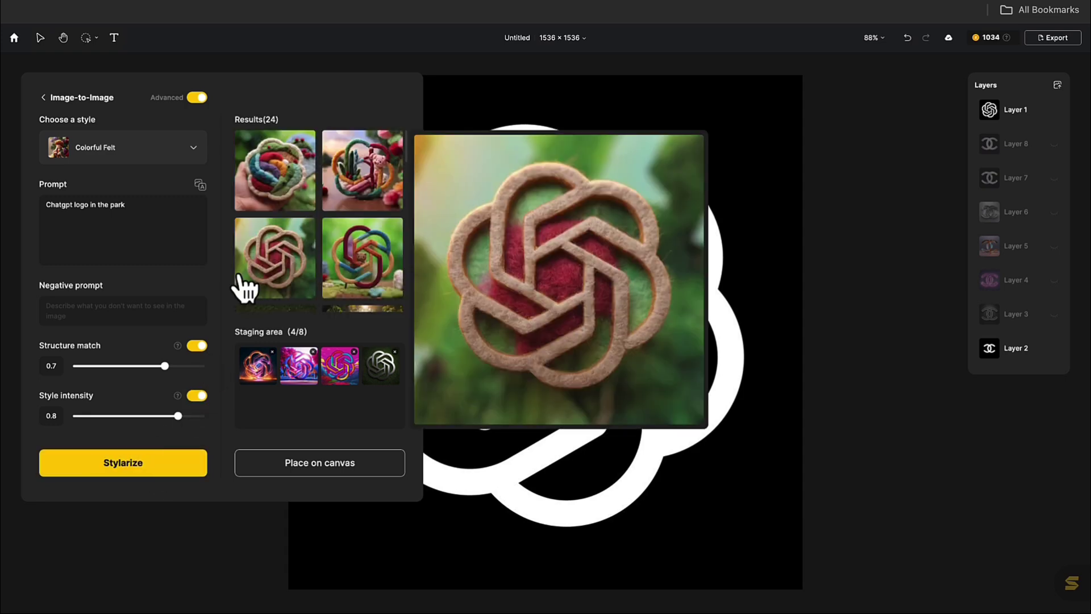
mouse_move(258, 214)
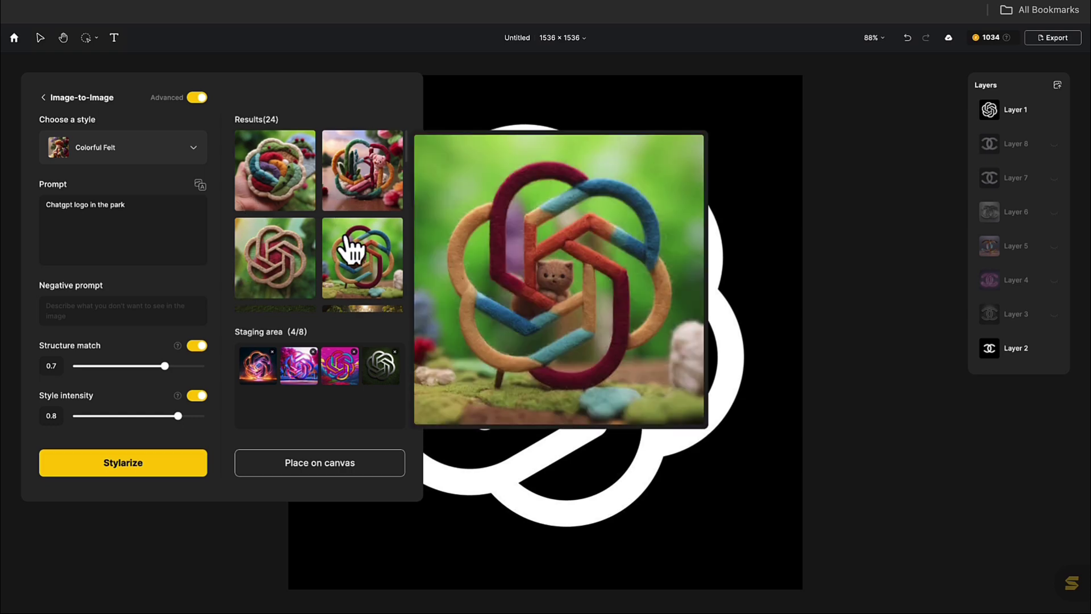
click(353, 251)
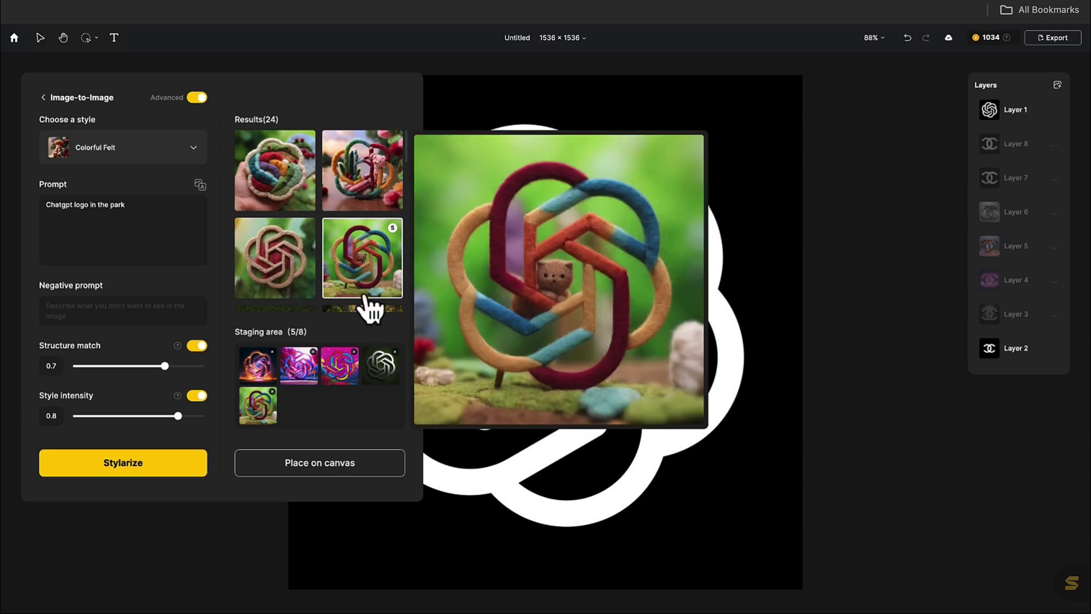
scroll(366, 306, down, 5)
scroll(367, 298, up, 3)
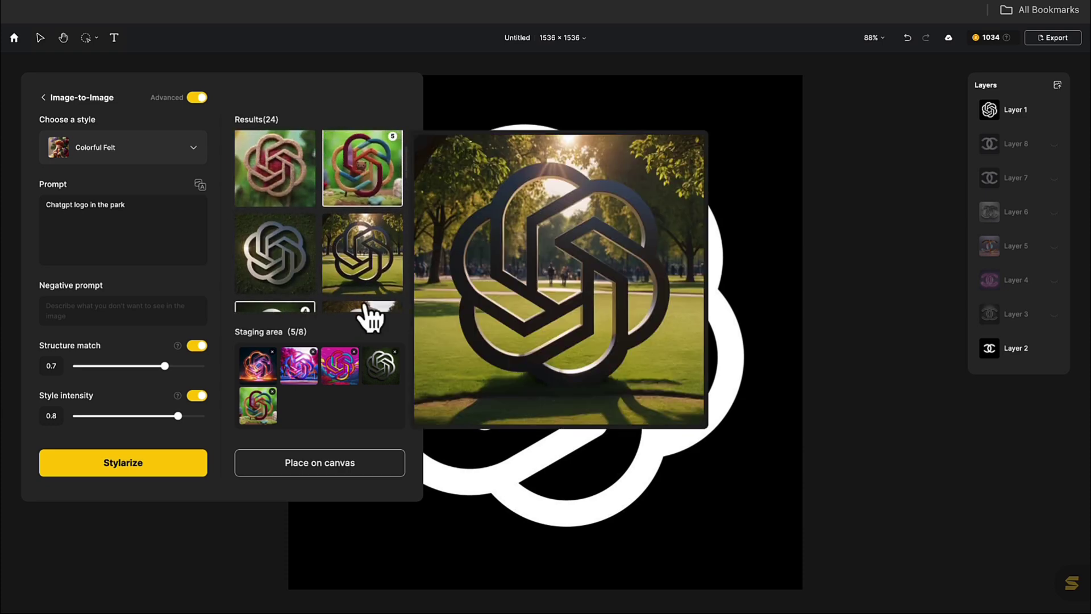
Place the five staged variants on canvas as Layers 9–13, then hide Layers 13 through 9 to compare them.
click(321, 465)
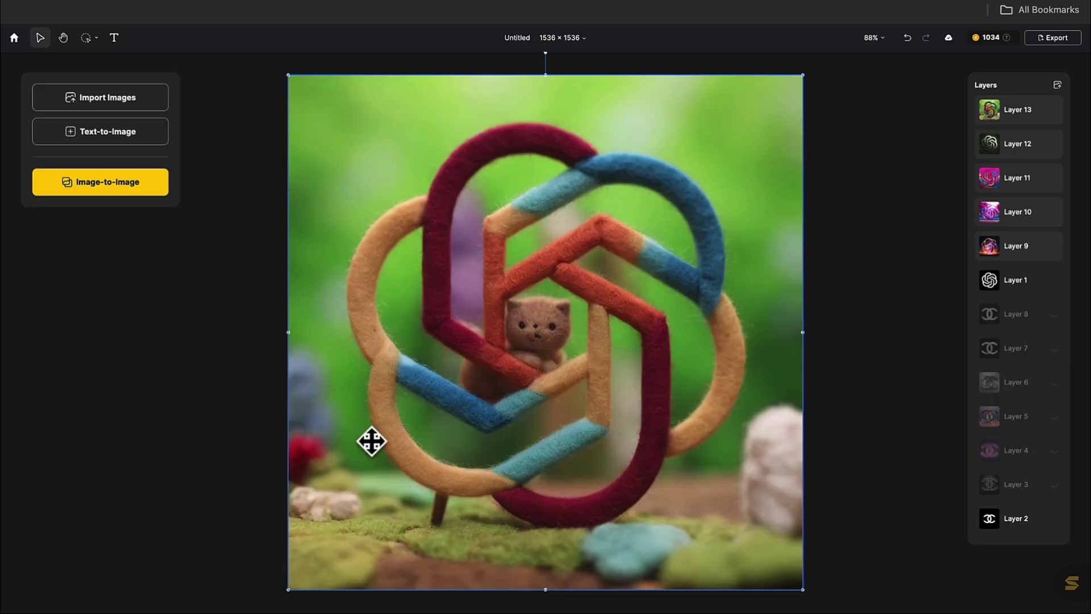
click(918, 191)
click(1055, 110)
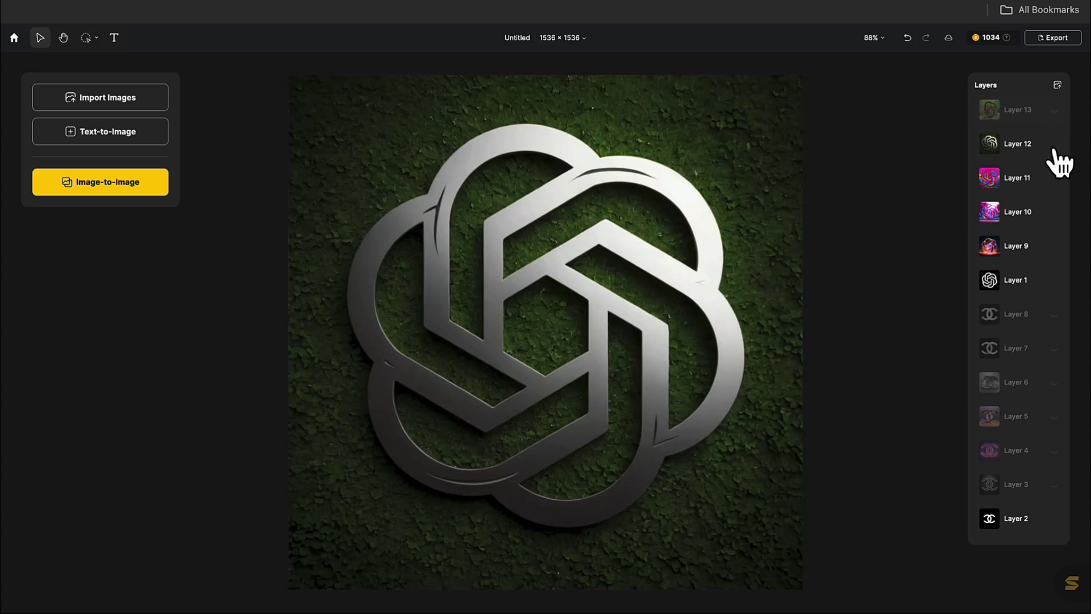
click(1055, 145)
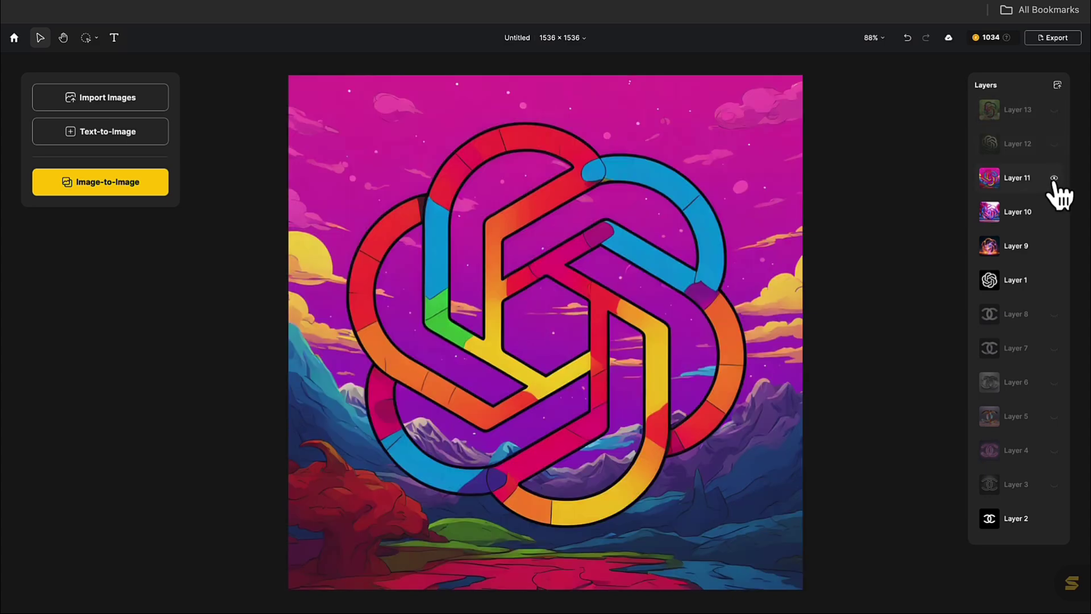
click(1054, 178)
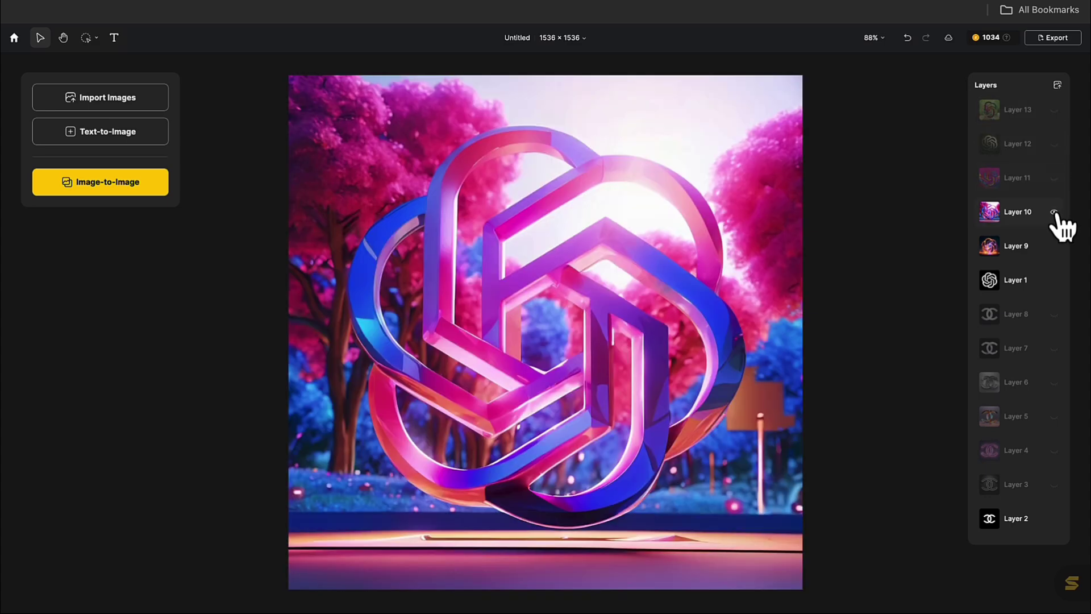
click(1054, 212)
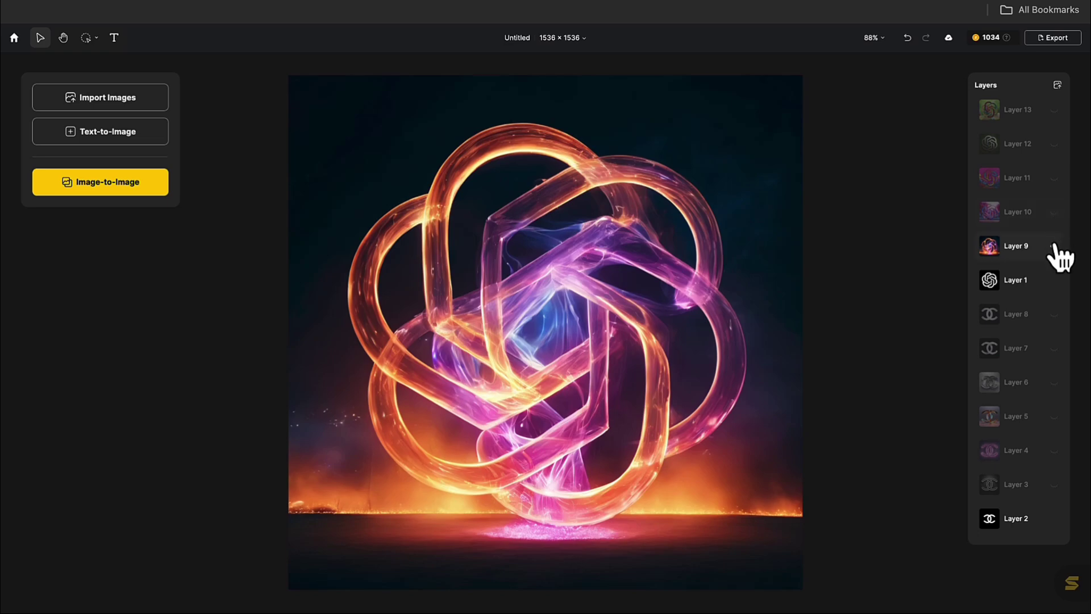
click(1055, 247)
Re-show felt-cat Layer 13 and export the visible layers as separate 1x PNG images.
click(1055, 111)
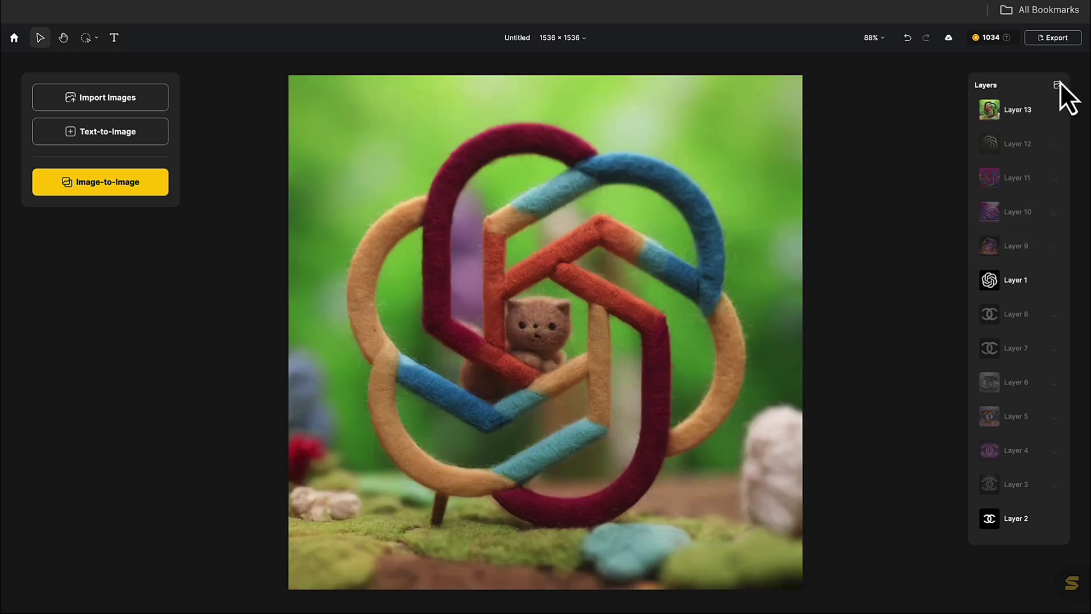
click(1052, 39)
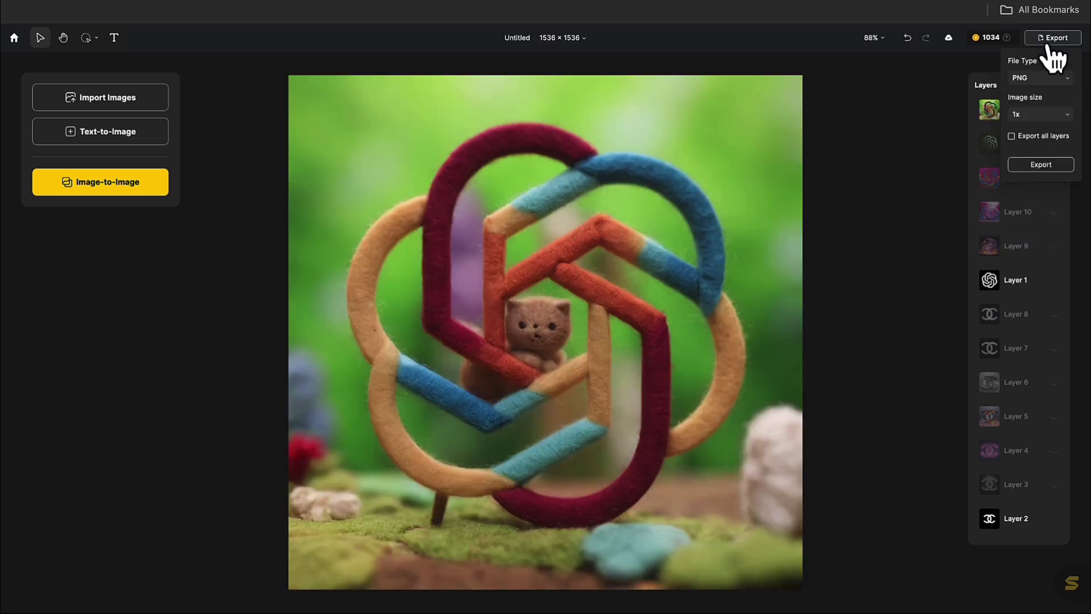
click(1021, 119)
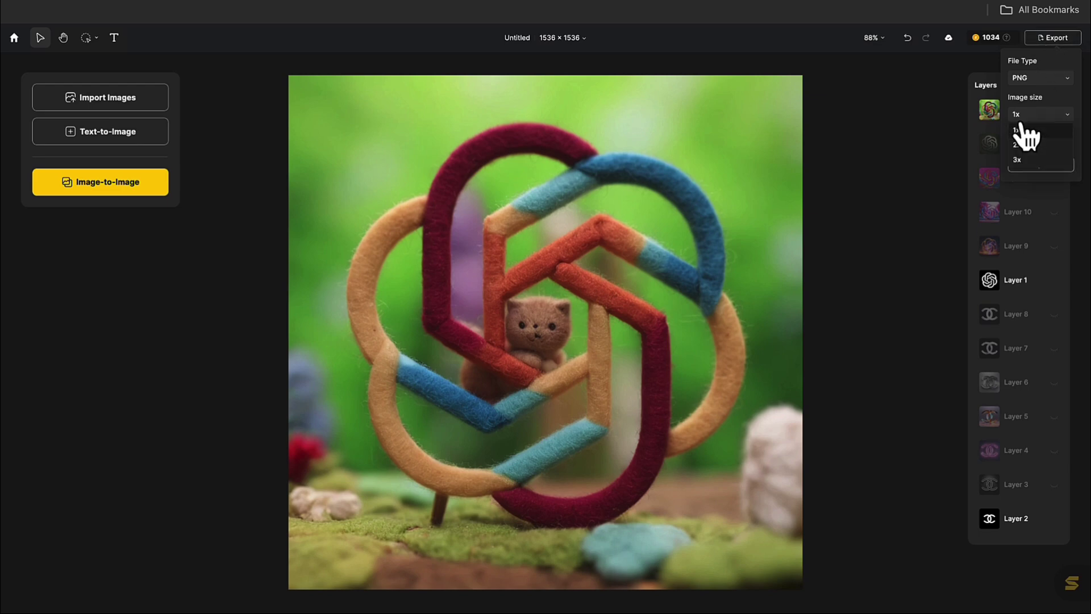
click(1033, 116)
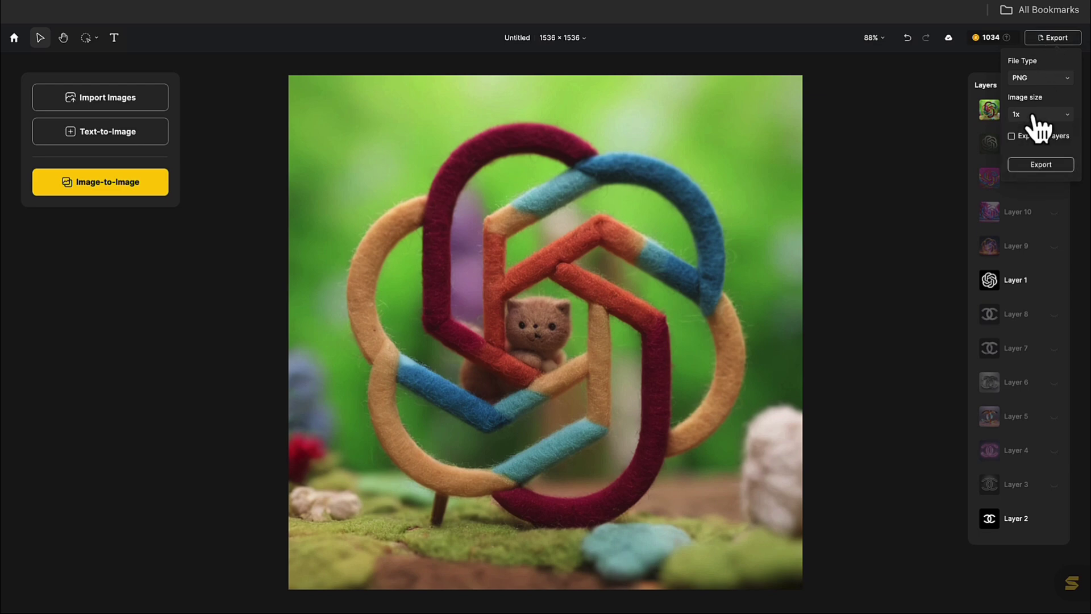
click(1013, 137)
click(1037, 164)
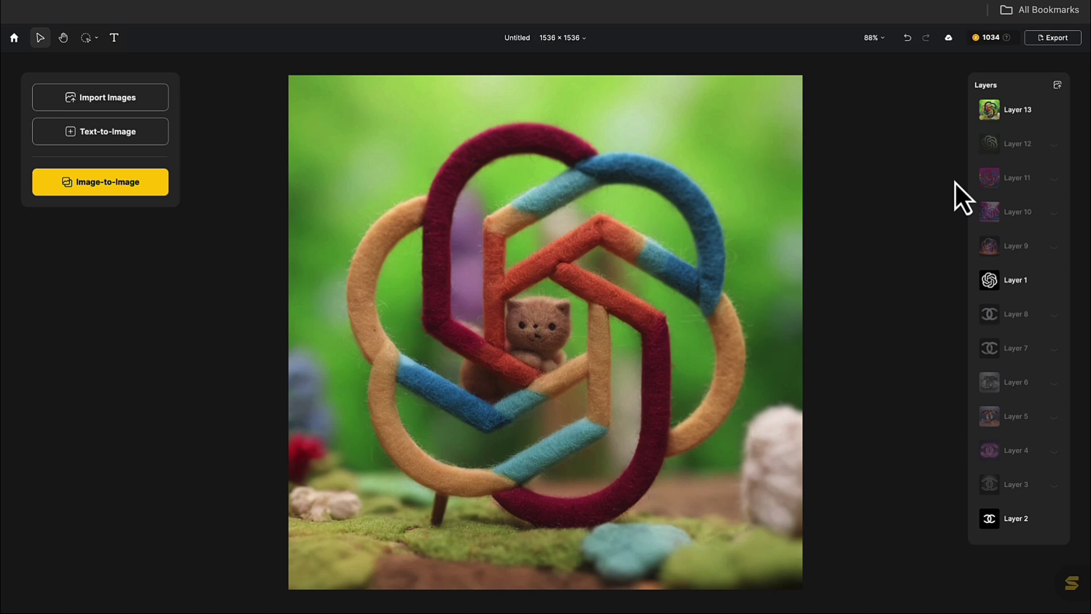